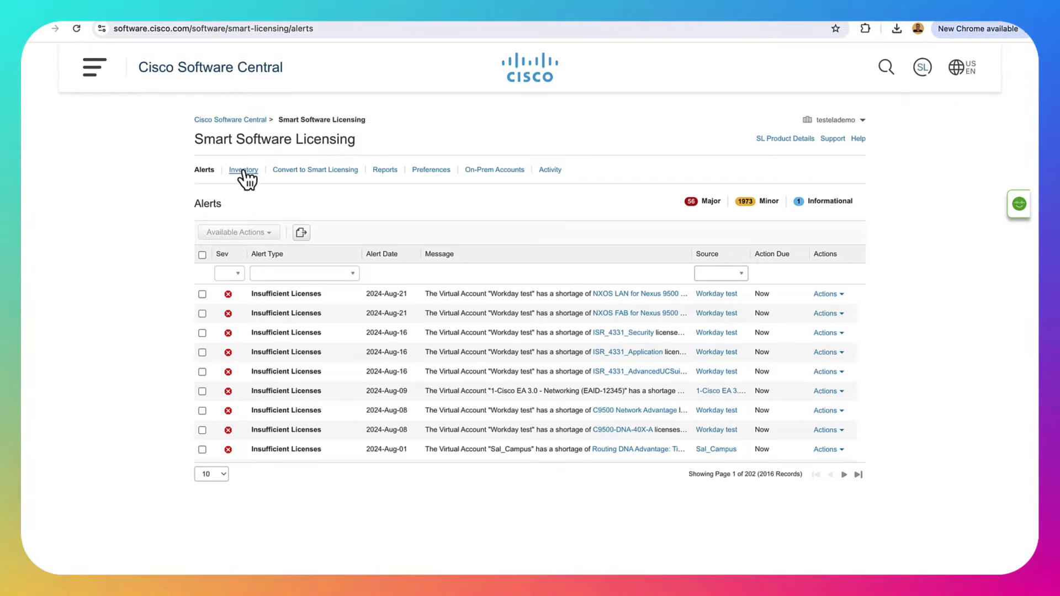
# - Open the Licenses inventory and switch to the Sal_Routers virtual account
pyautogui.click(243, 170)
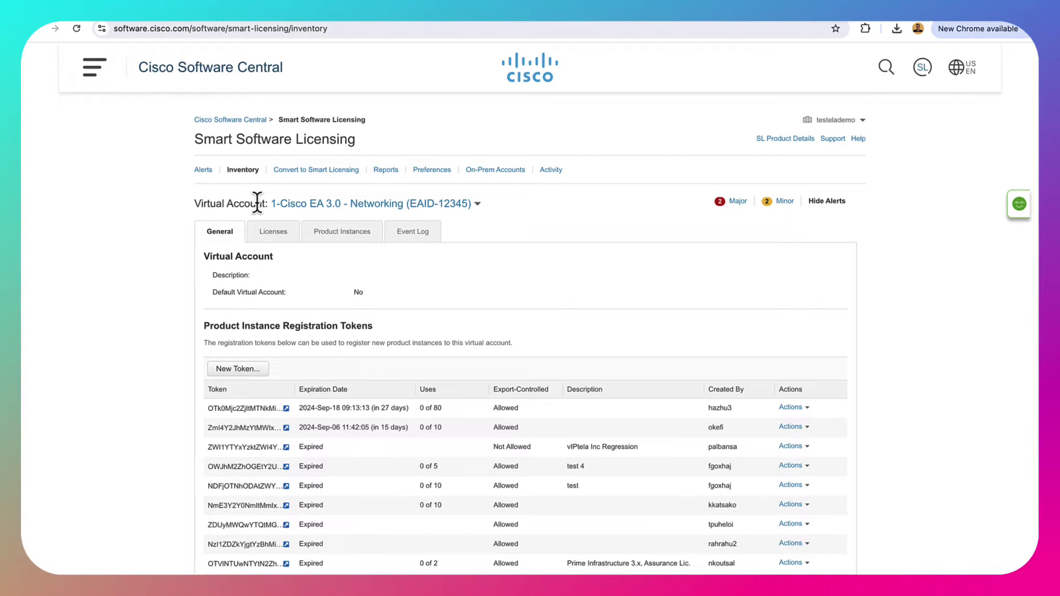
pyautogui.click(269, 234)
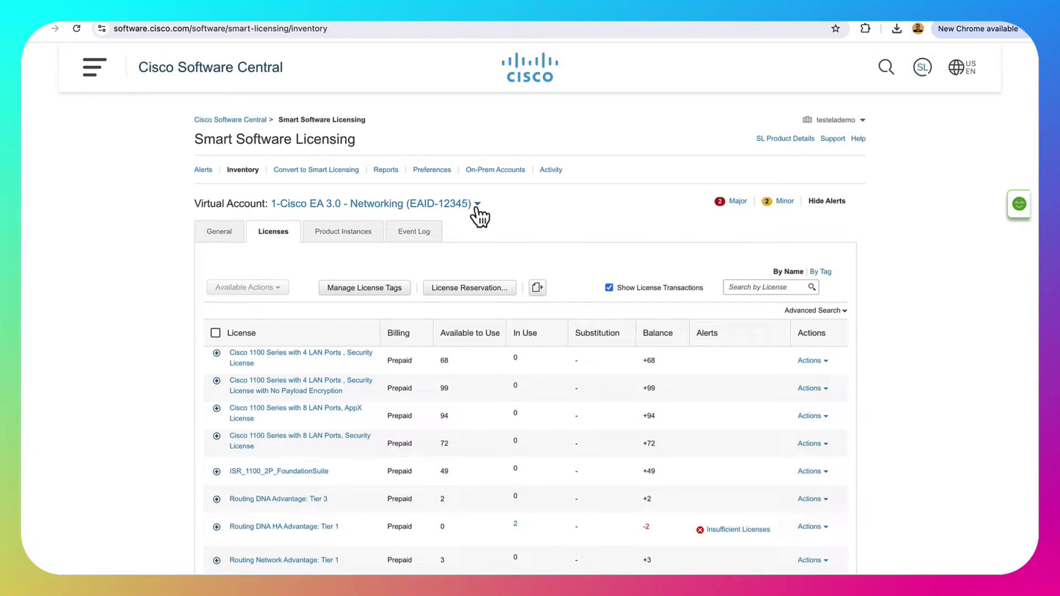
pyautogui.click(477, 205)
pyautogui.click(379, 237)
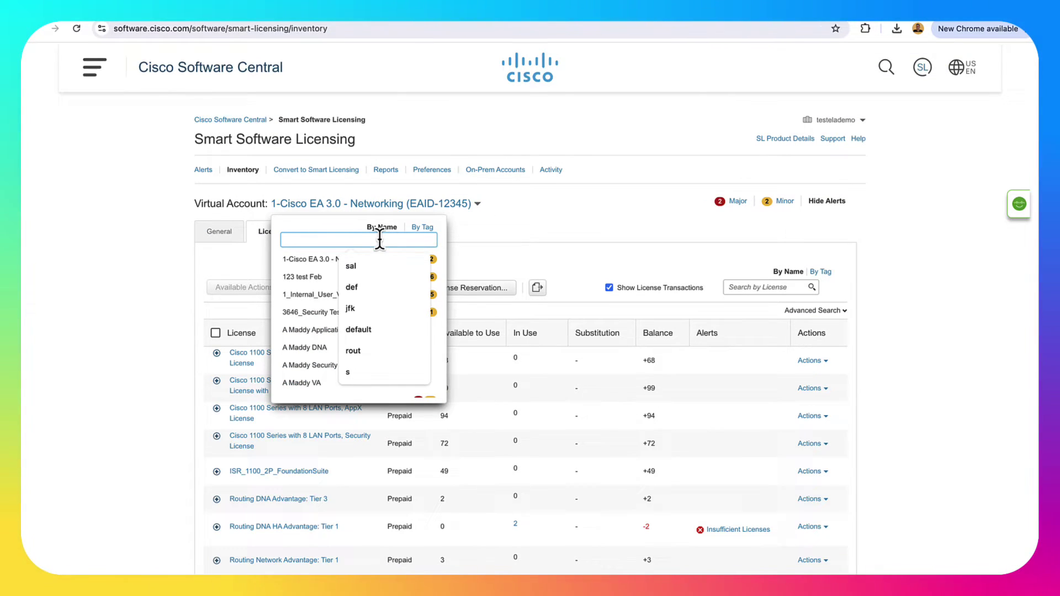
pyautogui.write('rout')
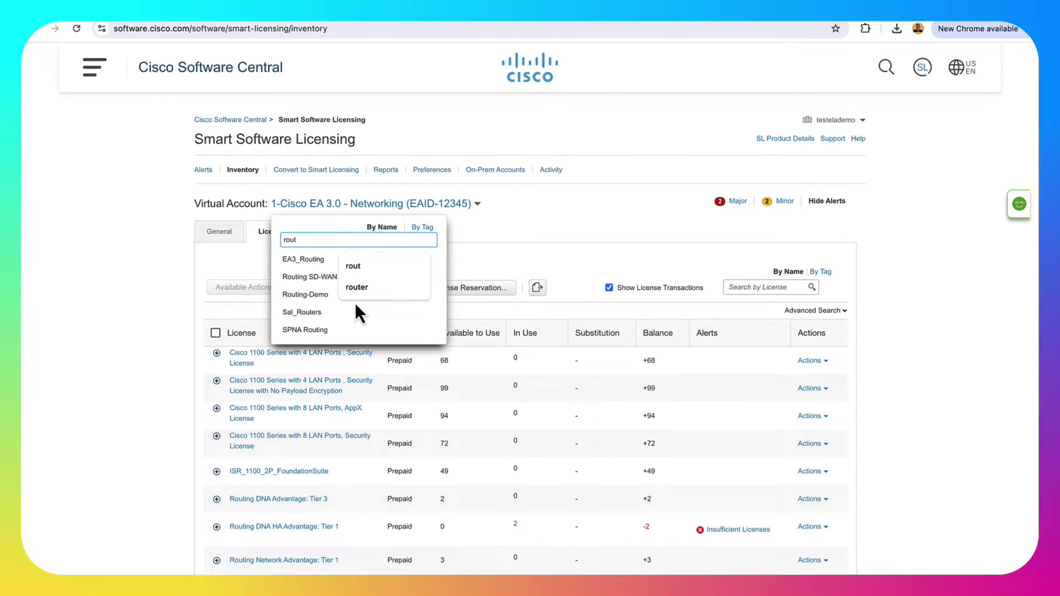
pyautogui.click(330, 312)
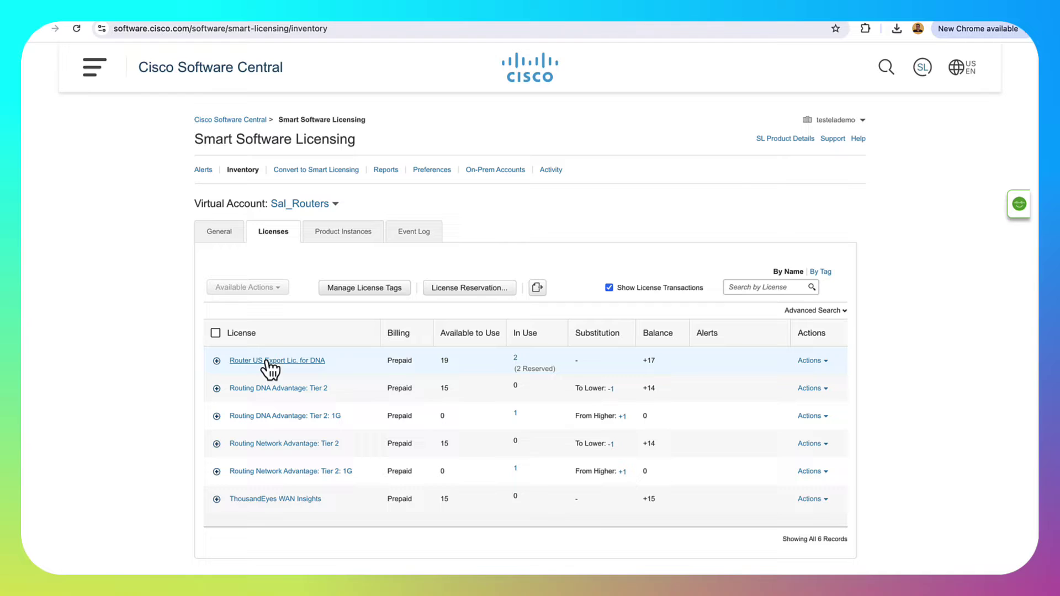
# - Expand Router US Export Lic. for DNA, then return to the router terminal
pyautogui.click(224, 364)
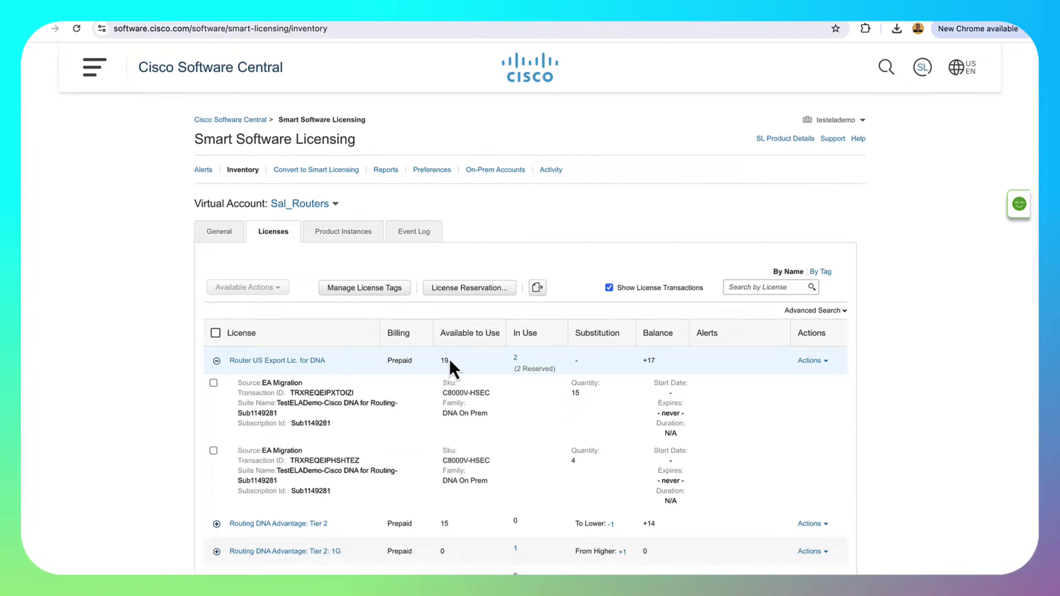
pyautogui.moveTo(543, 362)
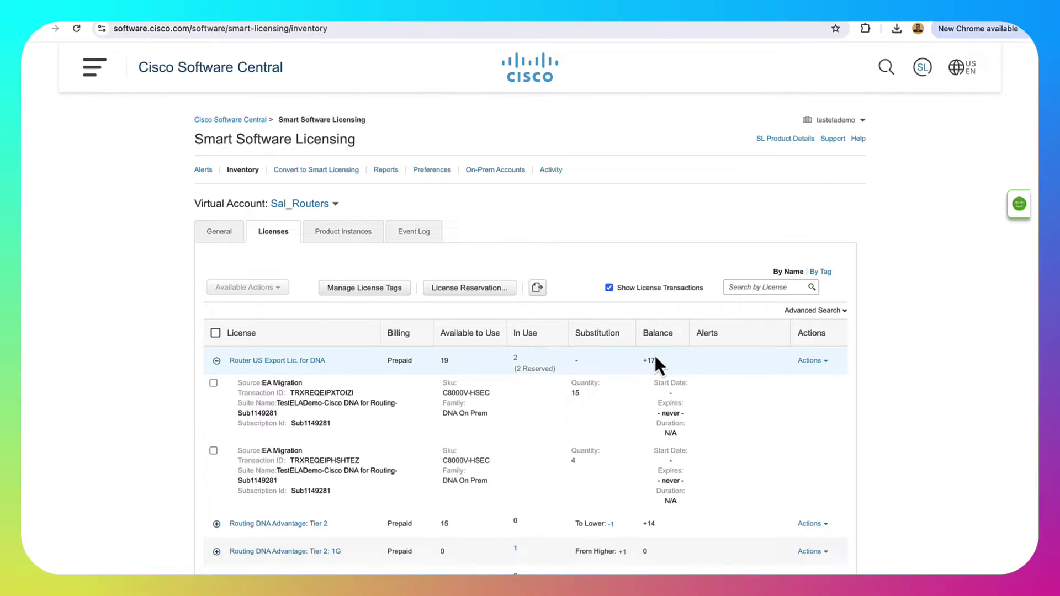
pyautogui.press('super+Tab')
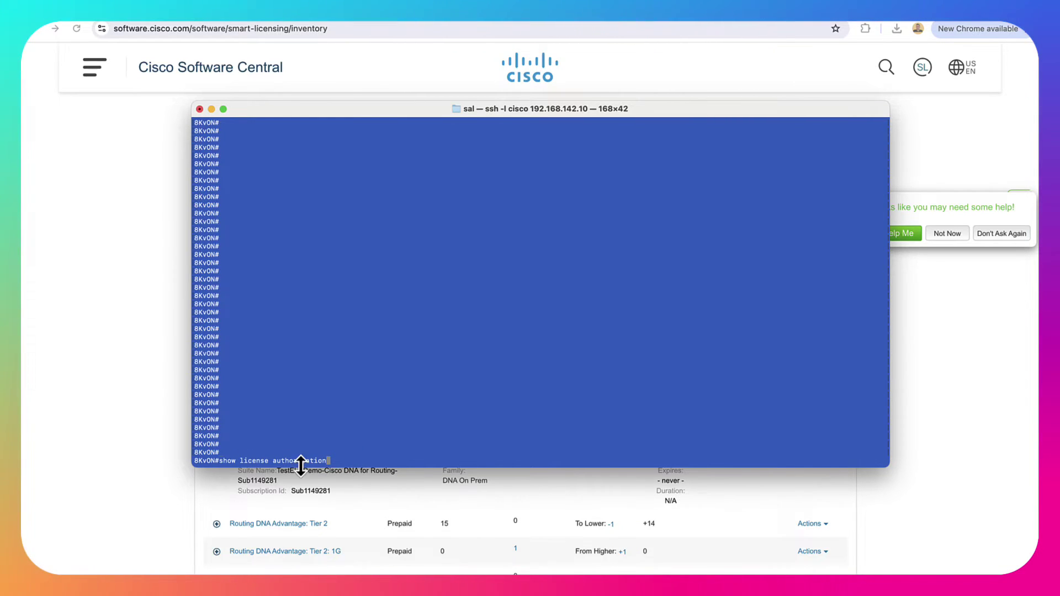
# - Run show license authorization, then configure 'license smart transport smart' and 'license smart url default'
pyautogui.press('Return')
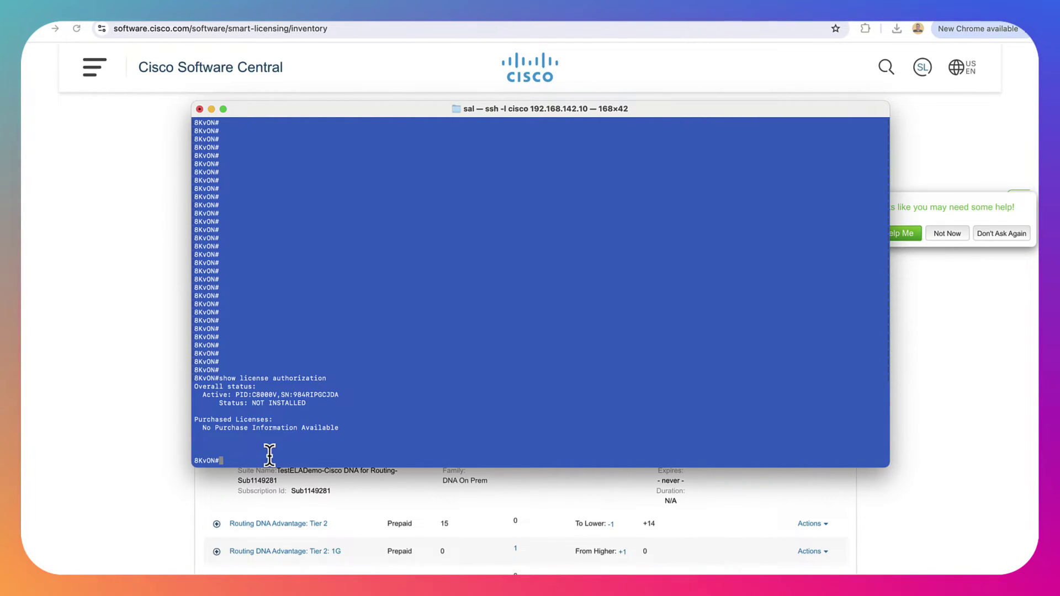
pyautogui.write('config t')
pyautogui.press('Return')
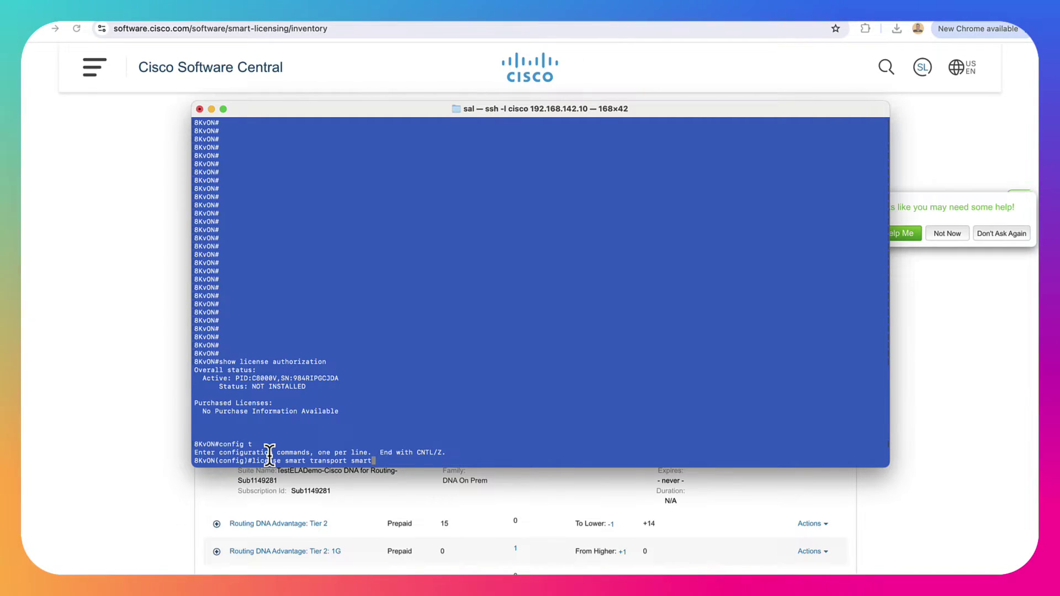
pyautogui.press('Return')
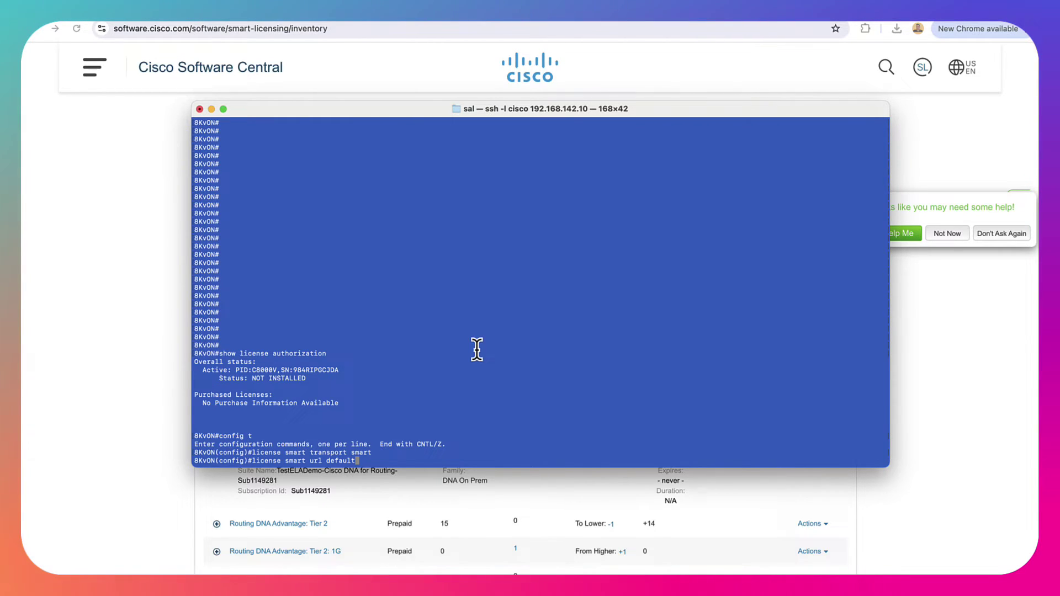
pyautogui.press('Return')
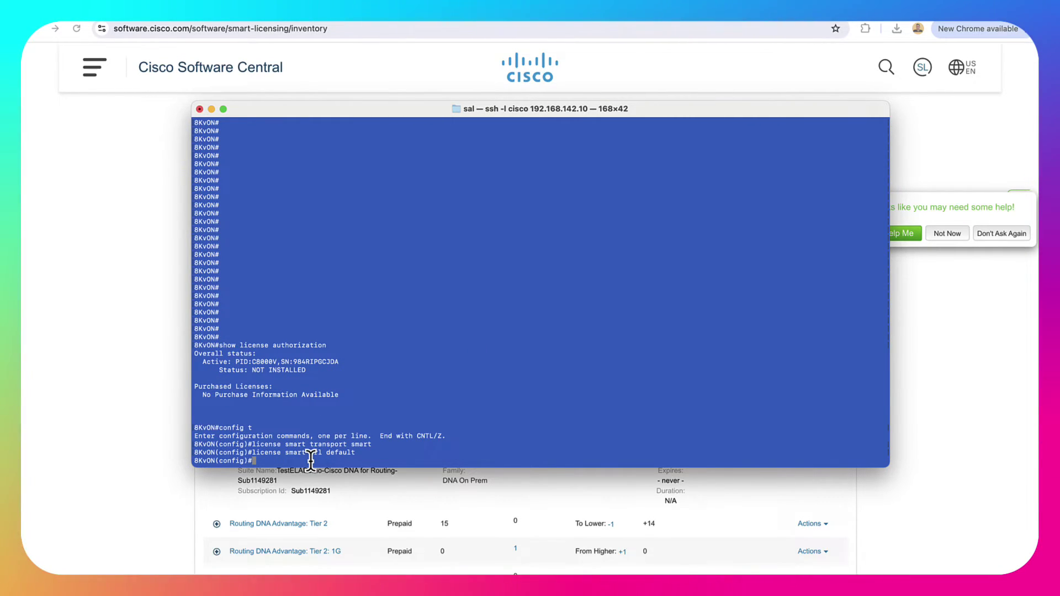
pyautogui.write('exit')
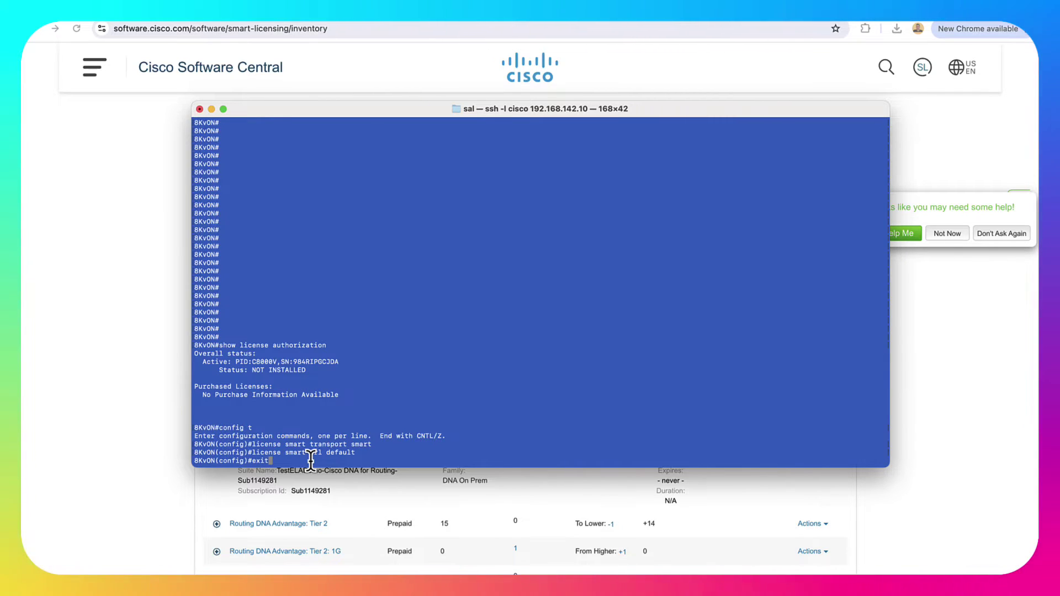
pyautogui.press('Return')
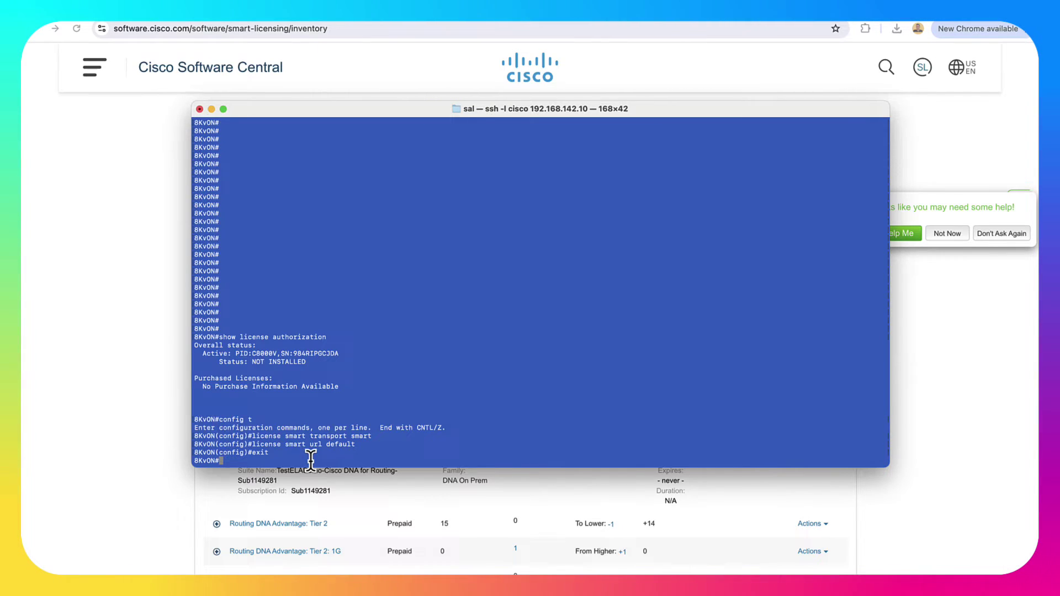
# - Create a new Sal_Routers registration token limited to 1 use and copy its text
pyautogui.click(185, 272)
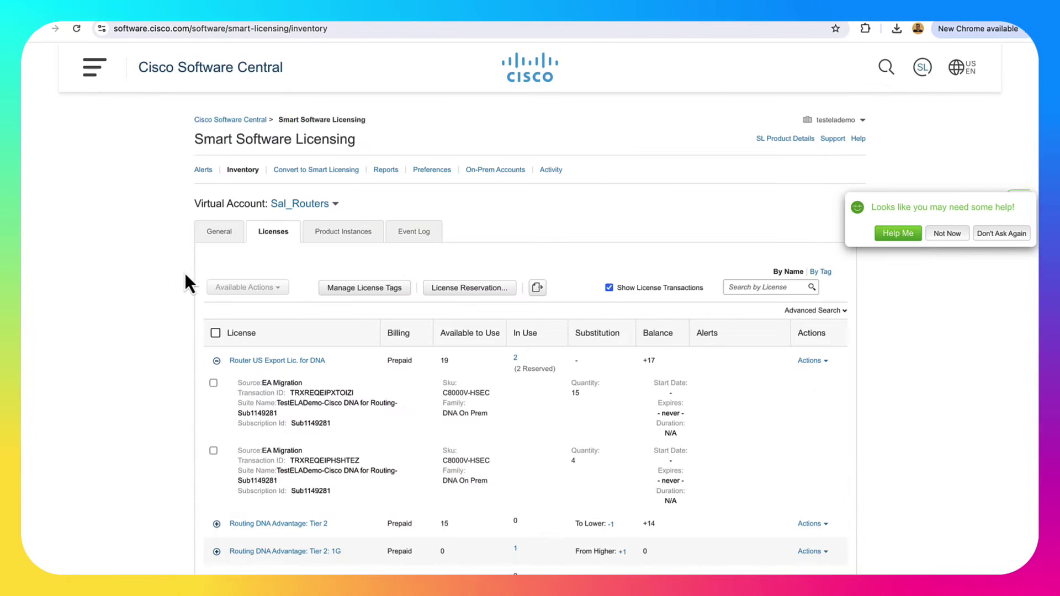
pyautogui.click(224, 236)
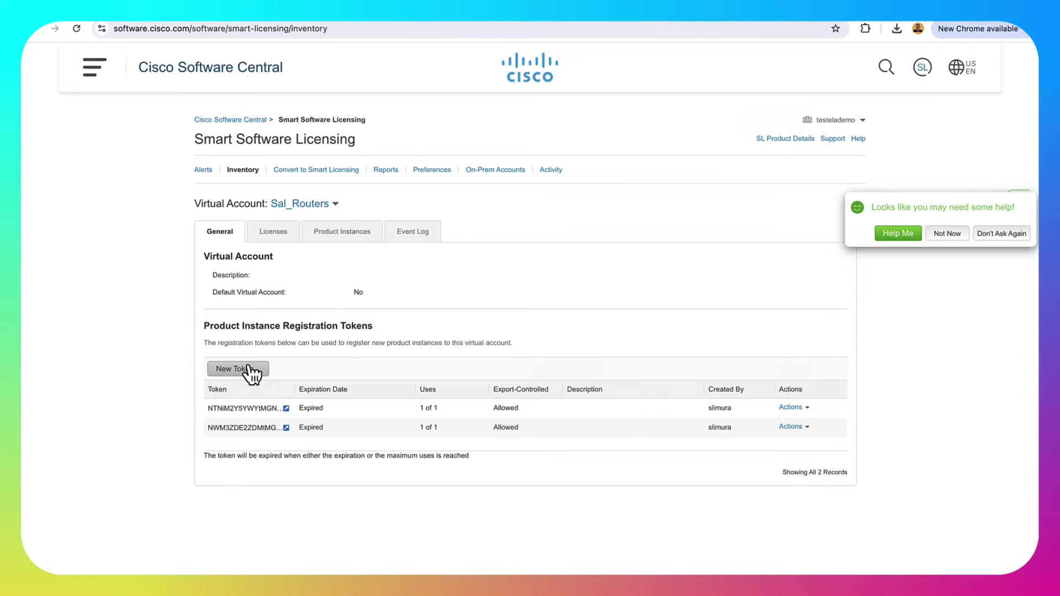
pyautogui.click(249, 369)
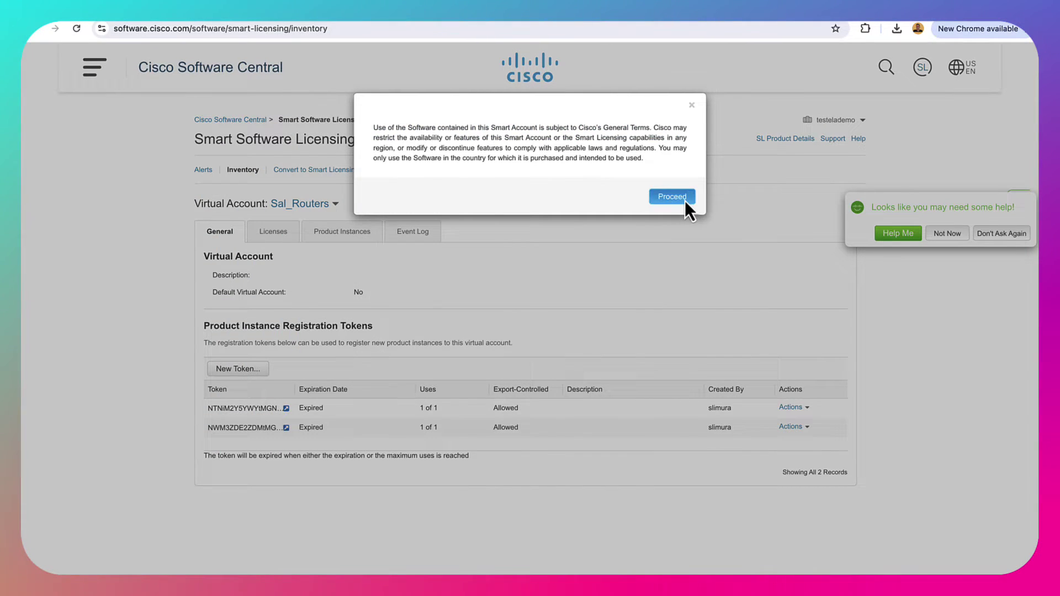
pyautogui.click(685, 197)
pyautogui.click(474, 233)
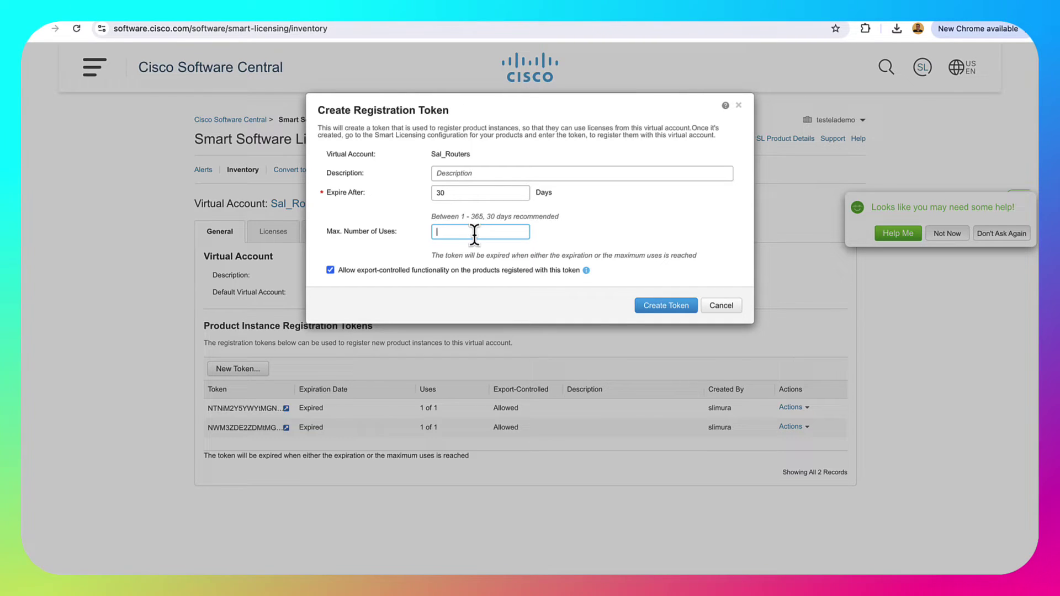
pyautogui.write('1')
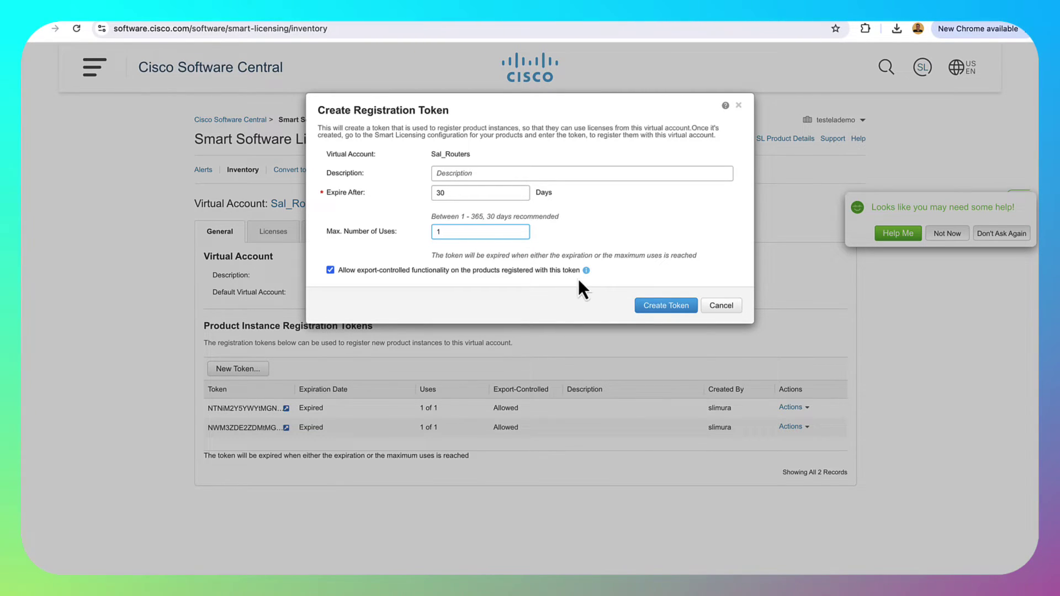
pyautogui.click(649, 309)
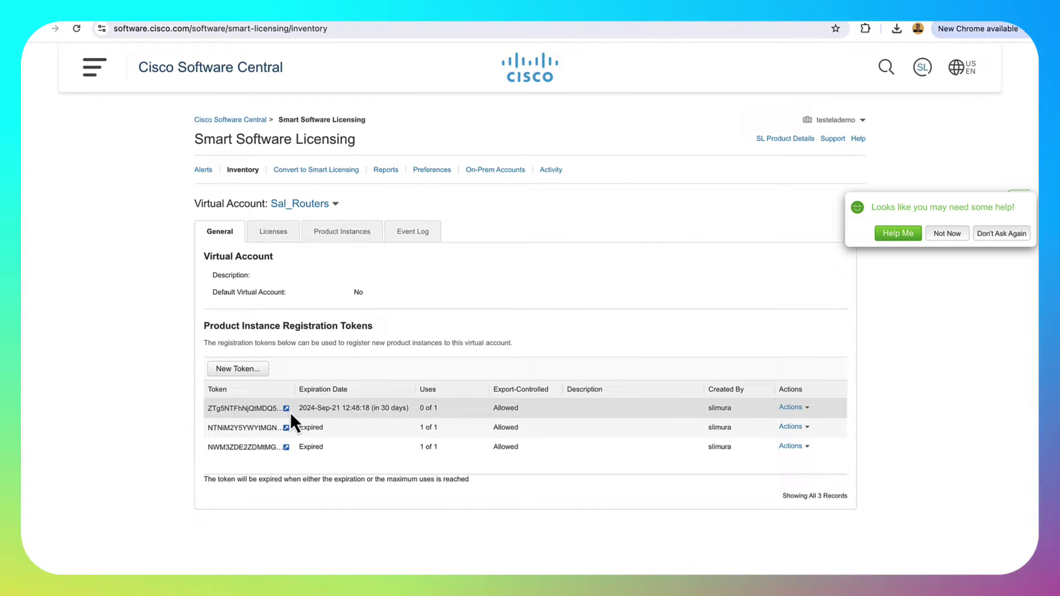
pyautogui.click(286, 408)
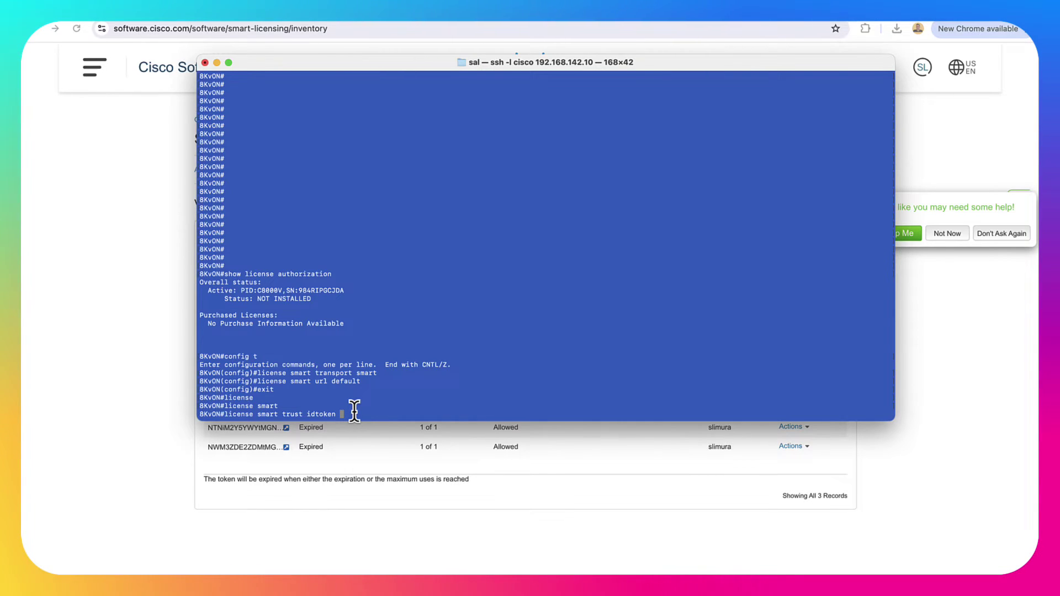
# - Run 'license smart trust idtoken' with the pasted token and 'all force', then recheck the licensing page
pyautogui.press('super+v')
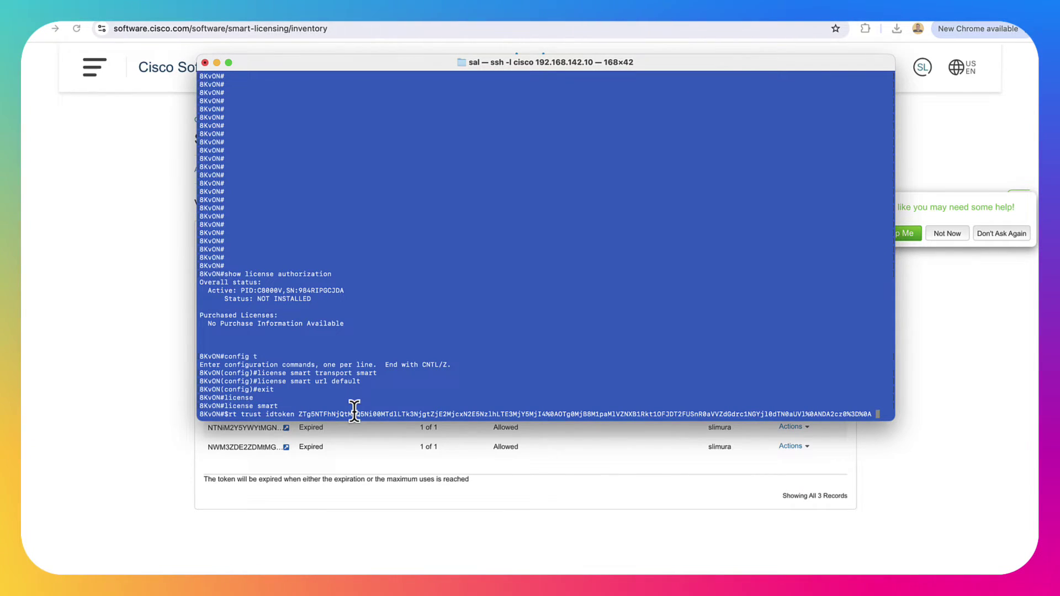
pyautogui.write('all')
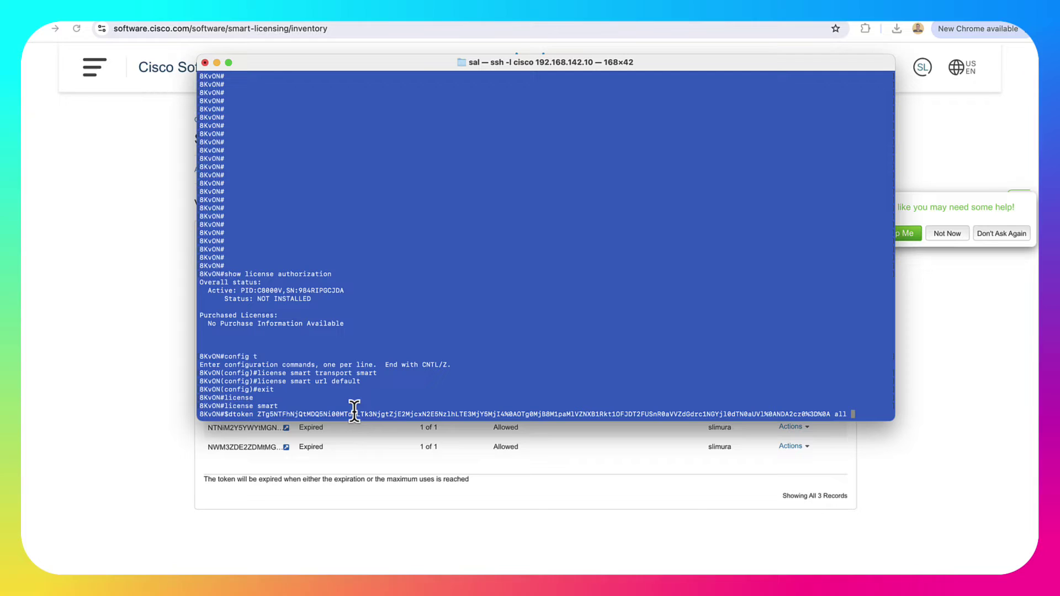
pyautogui.write(' force')
pyautogui.press('Return')
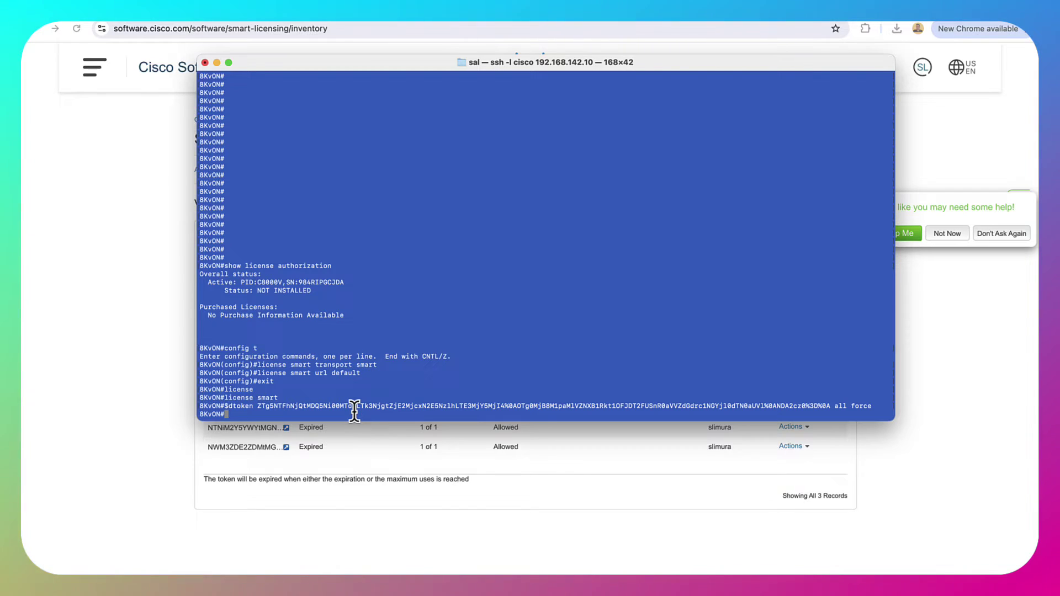
pyautogui.press('super+Tab')
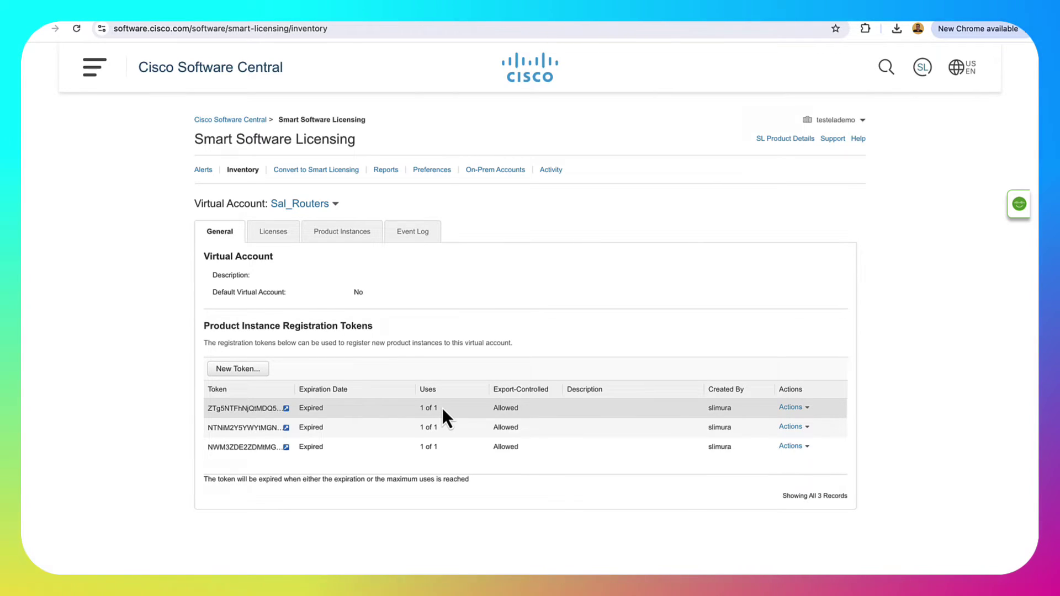
# - Review the show license status output, highlighting the virtual account name
pyautogui.press('super+Tab')
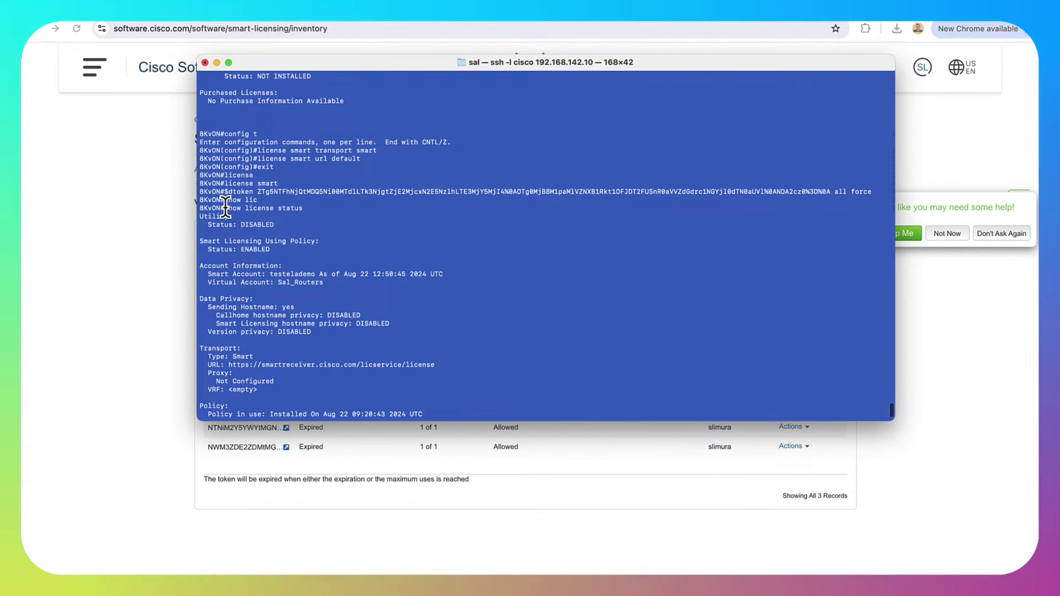
pyautogui.moveTo(255, 209); pyautogui.dragTo(303, 208)
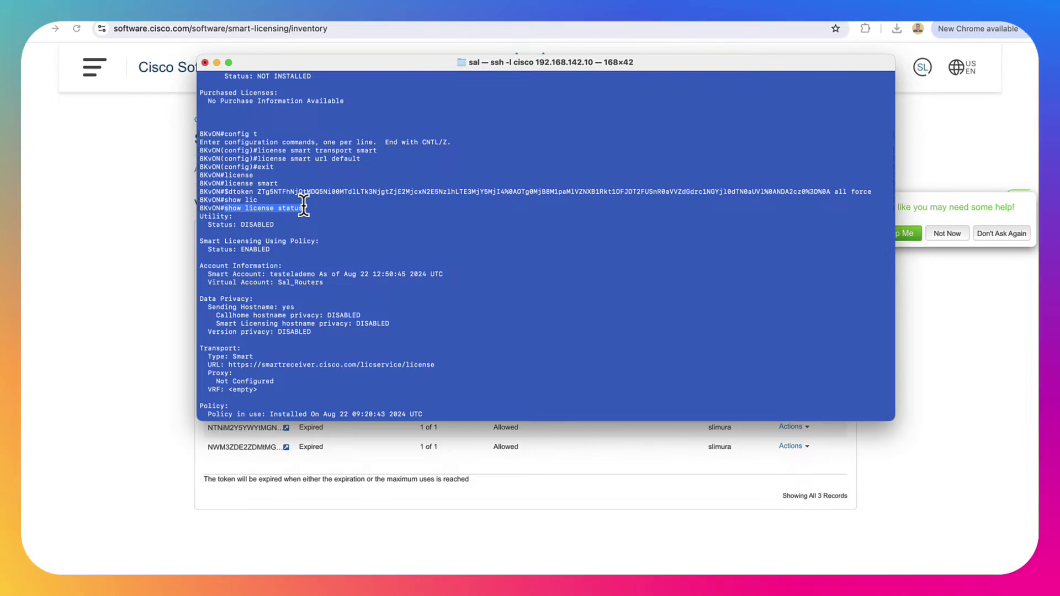
pyautogui.scroll(-1, 282, 251)
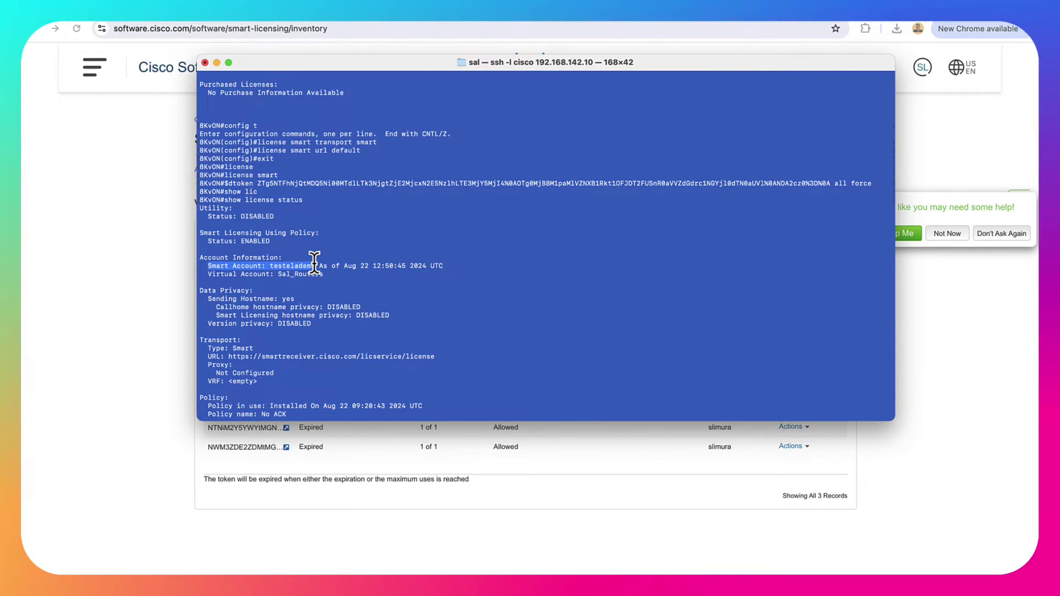
pyautogui.moveTo(274, 275); pyautogui.dragTo(433, 260)
pyautogui.scroll(-3, 345, 277)
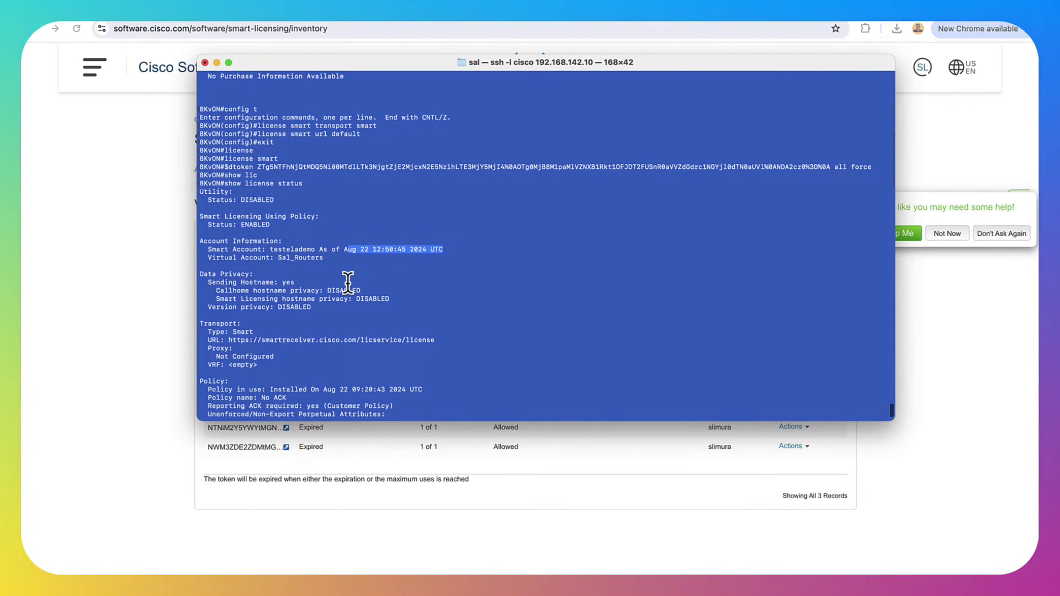
pyautogui.scroll(-5, 347, 284)
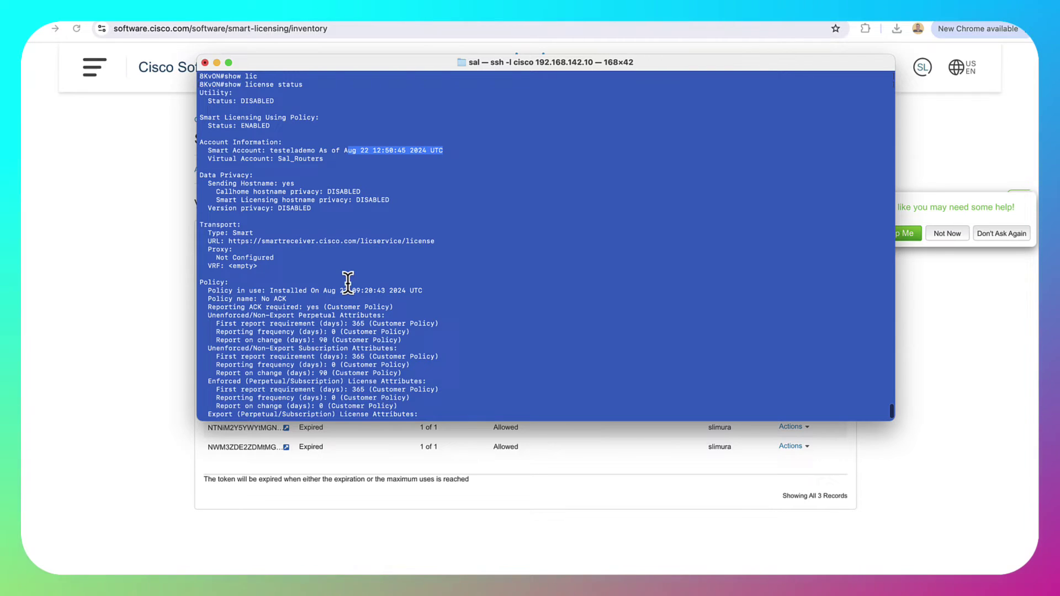
pyautogui.scroll(-3, 344, 303)
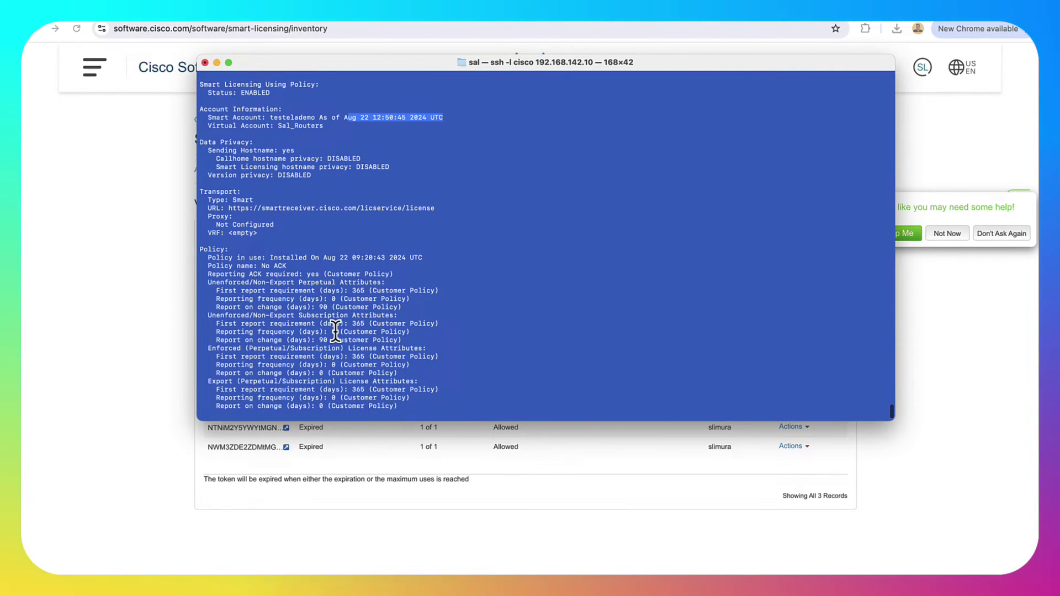
pyautogui.scroll(-10, 309, 340)
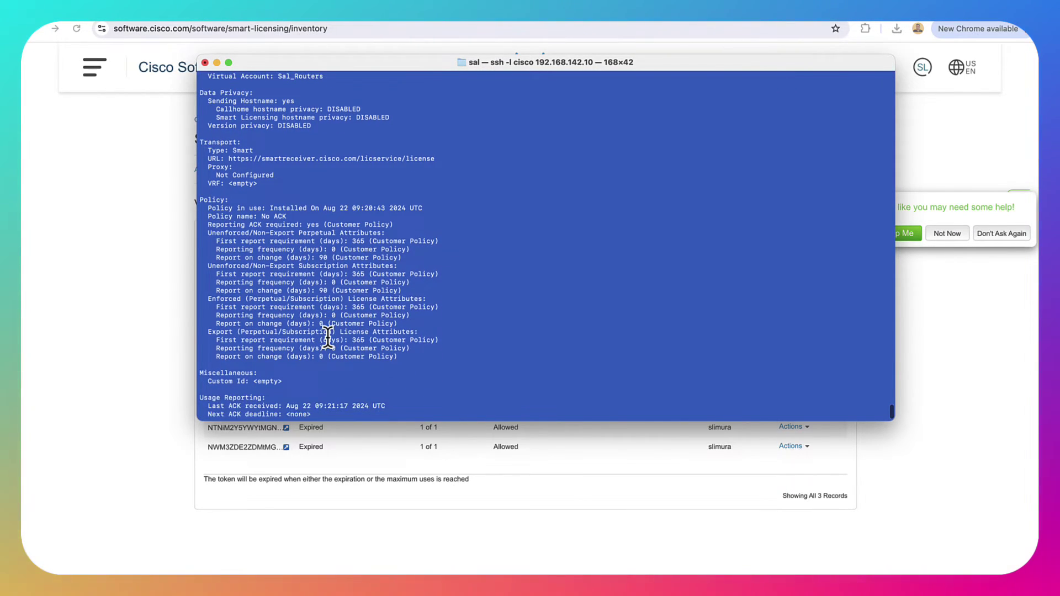
# - Confirm authorization still shows NOT INSTALLED, then enter config mode and begin 'platform'
pyautogui.write('au')
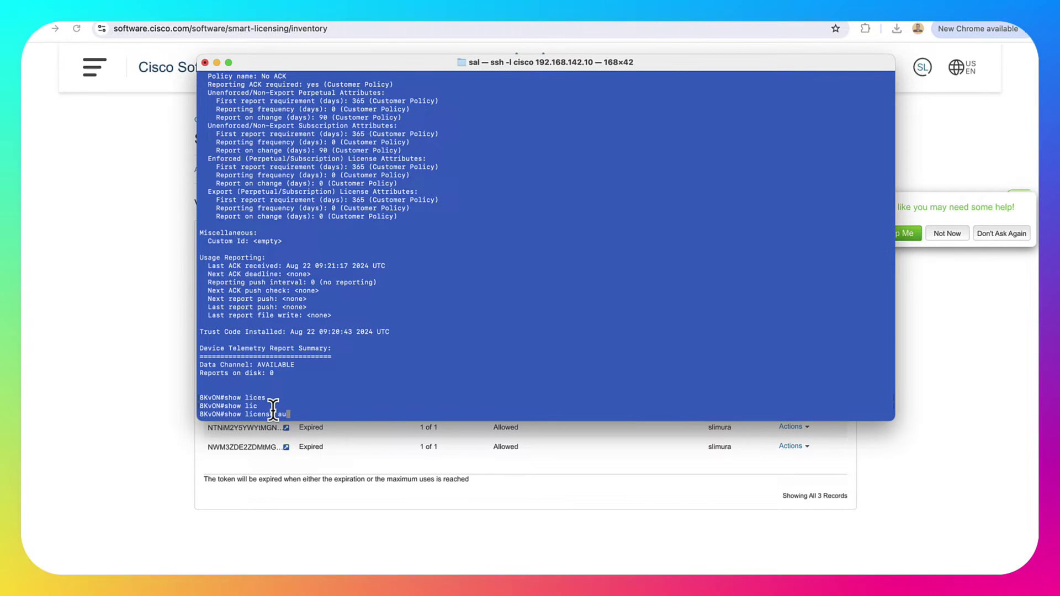
pyautogui.write('t')
pyautogui.press('Tab')
pyautogui.press('Return')
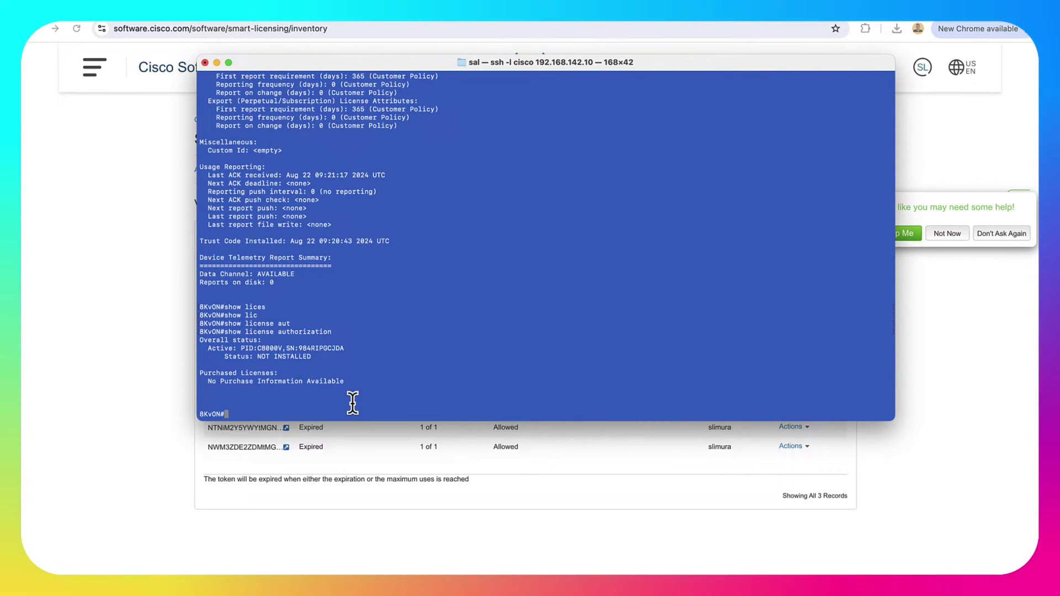
pyautogui.write('config t')
pyautogui.press('Return')
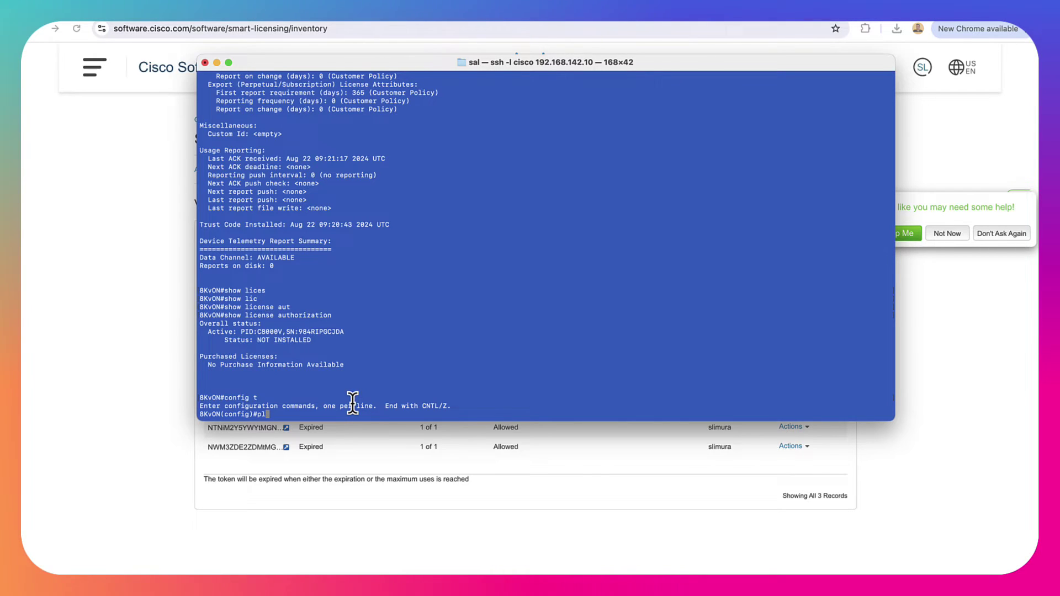
pyautogui.write('platfor')
pyautogui.press('Tab')
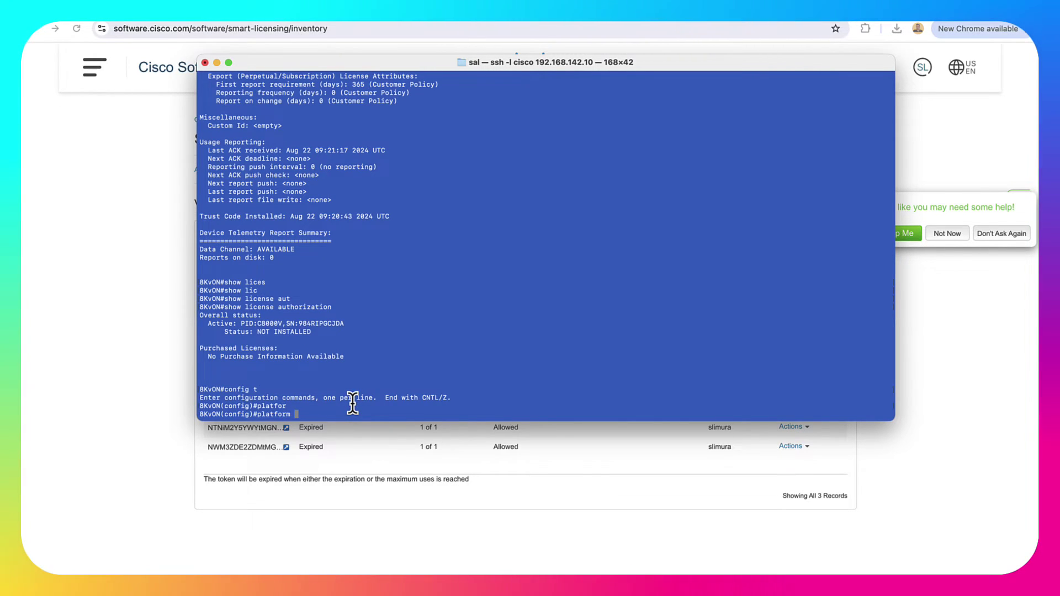
# - Enter 'platform hardware throughput level MB 1000', which is refused for lacking a valid boot level
pyautogui.write('hard')
pyautogui.press('Tab')
pyautogui.write('thr')
pyautogui.press('Tab')
pyautogui.write('?')
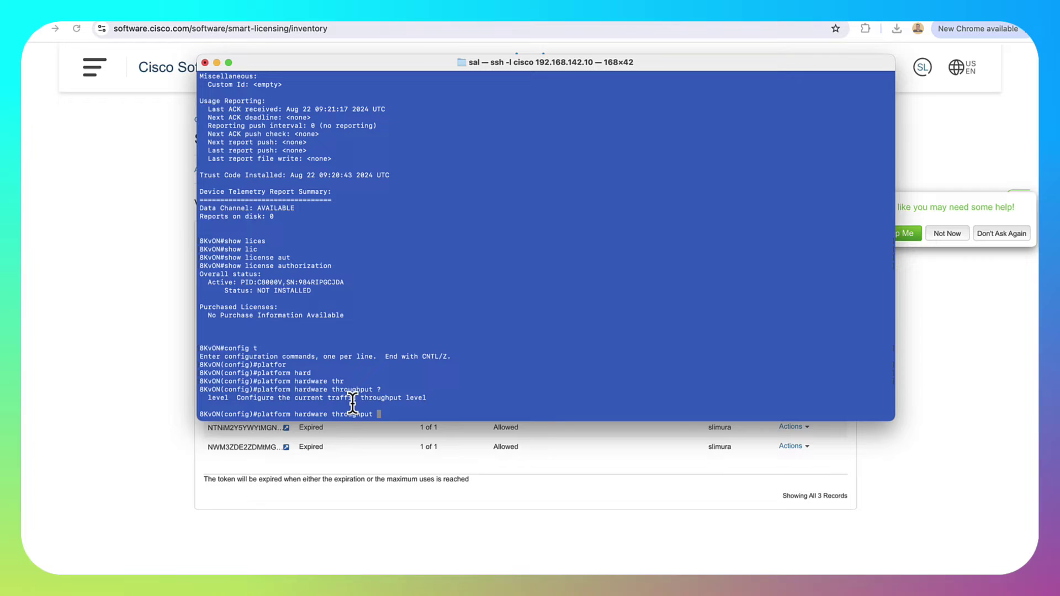
pyautogui.write('l')
pyautogui.press('Tab')
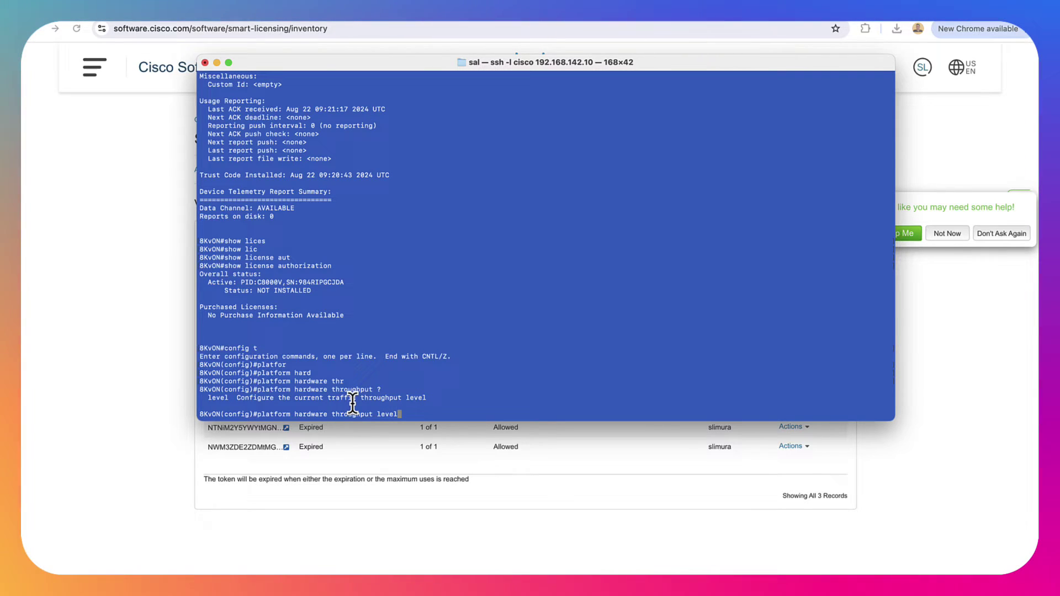
pyautogui.write('MB ')
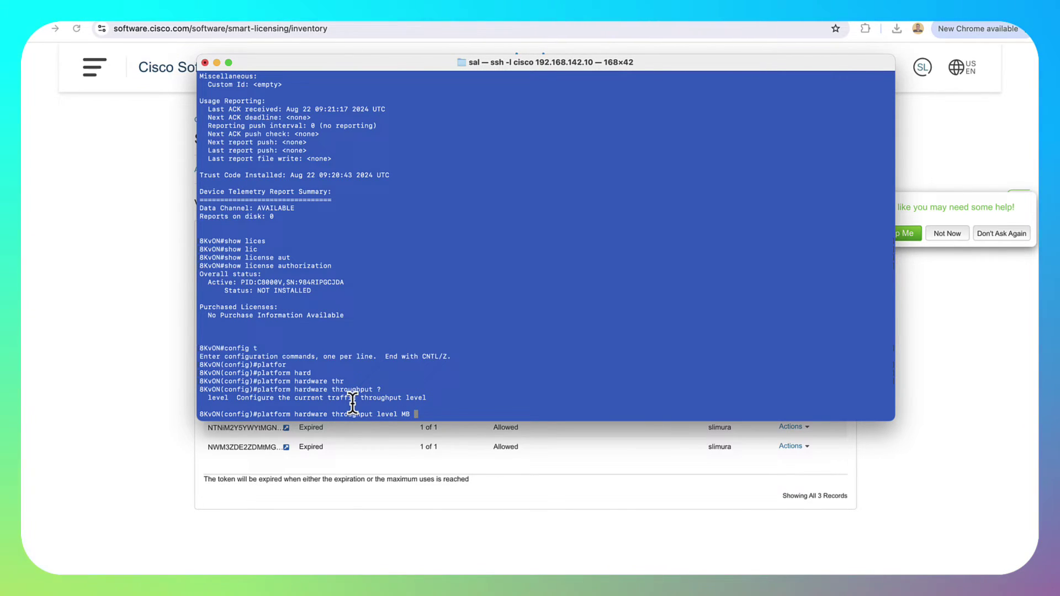
pyautogui.write('?')
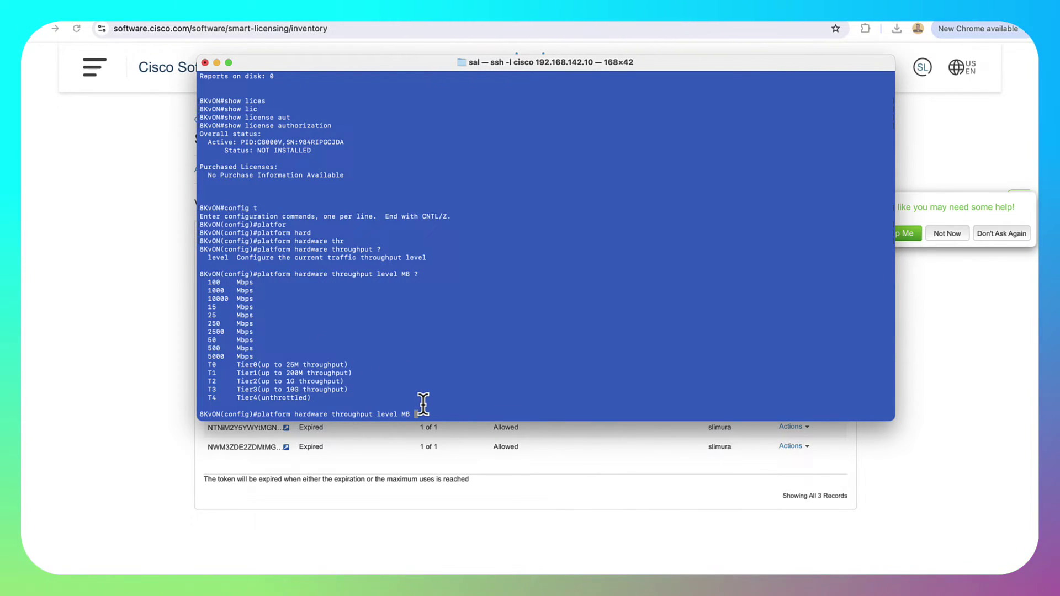
pyautogui.write('1000')
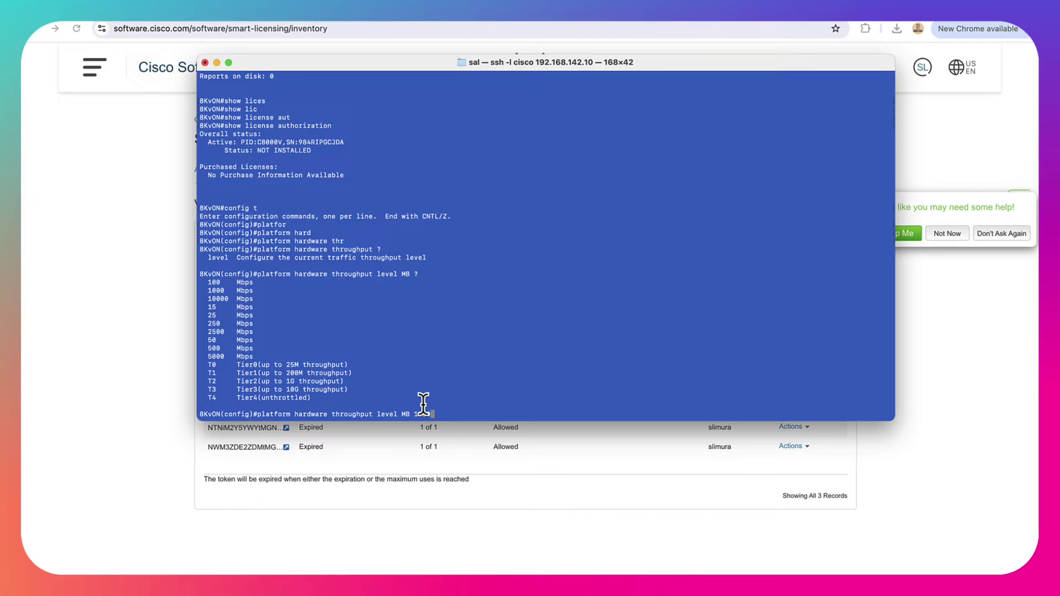
pyautogui.press('Return')
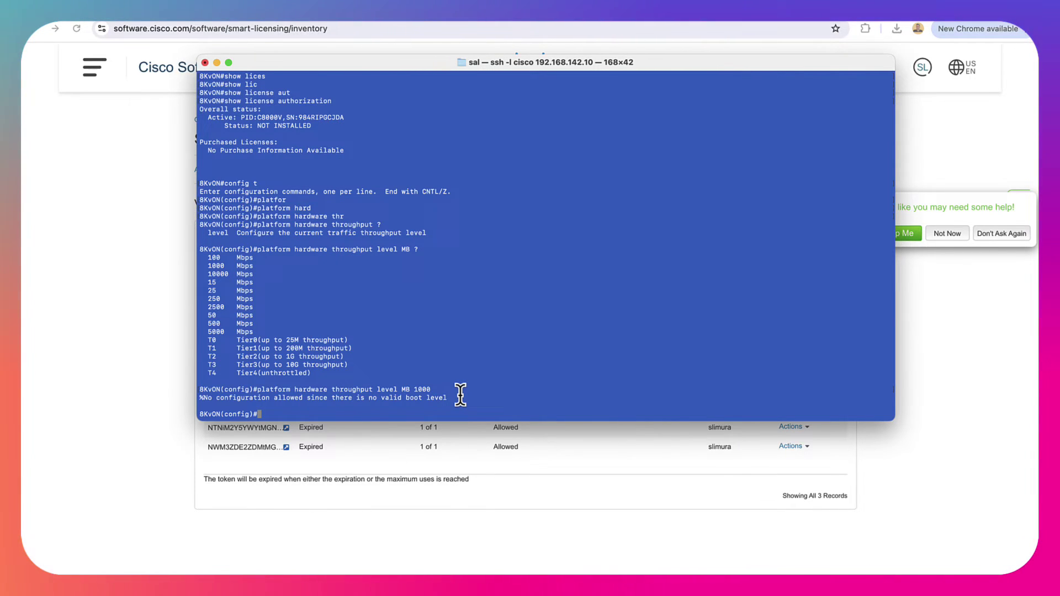
# - Enter 'license boot level network-advantage addon dna-advantage', using ? and Tab completion
pyautogui.press('Return')
pyautogui.press('Return')
pyautogui.press('Return')
pyautogui.press('Return')
pyautogui.press('Return')
pyautogui.press('Return')
pyautogui.press('Return')
pyautogui.press('Return')
pyautogui.press('Return')
pyautogui.press('Return')
pyautogui.press('Return')
pyautogui.press('Return')
pyautogui.press('Return')
pyautogui.press('Return')
pyautogui.press('Return')
pyautogui.press('Return')
pyautogui.press('Return')
pyautogui.press('Return')
pyautogui.press('Return')
pyautogui.press('Return')
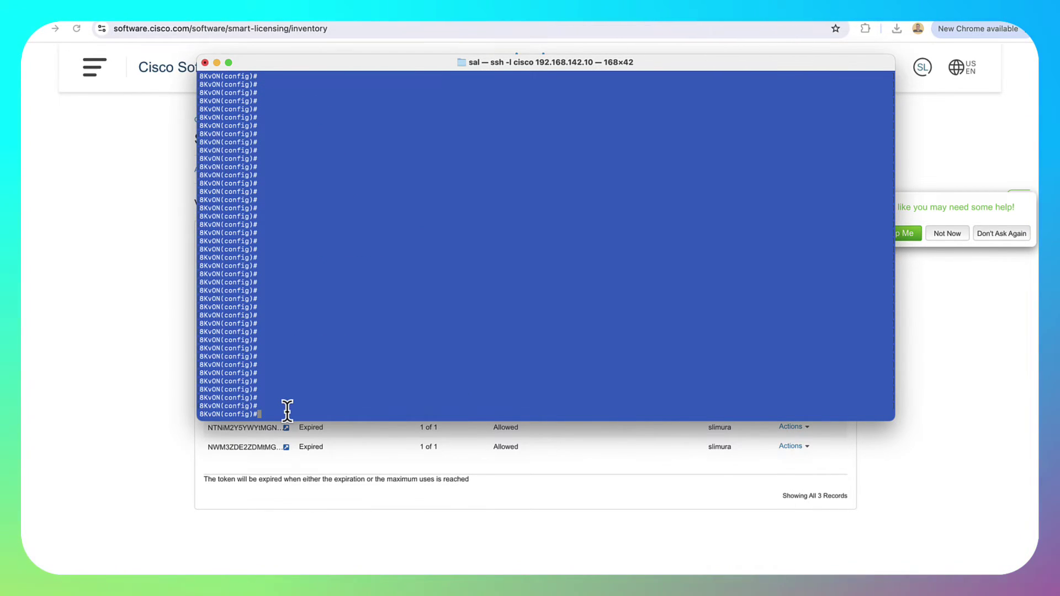
pyautogui.write('lice')
pyautogui.press('Tab')
pyautogui.write('boot')
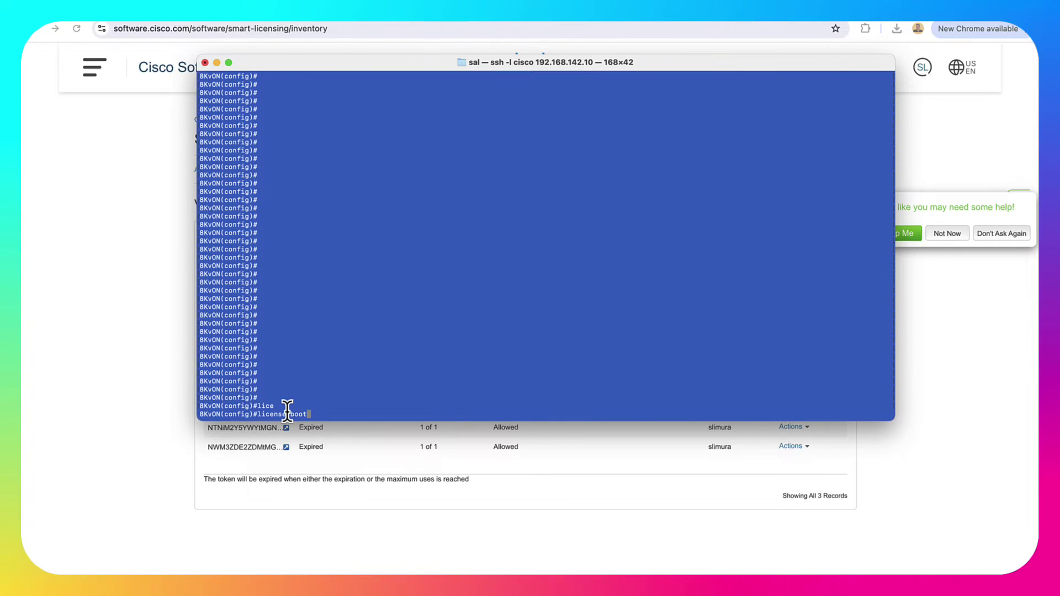
pyautogui.write(' ?')
pyautogui.write('level')
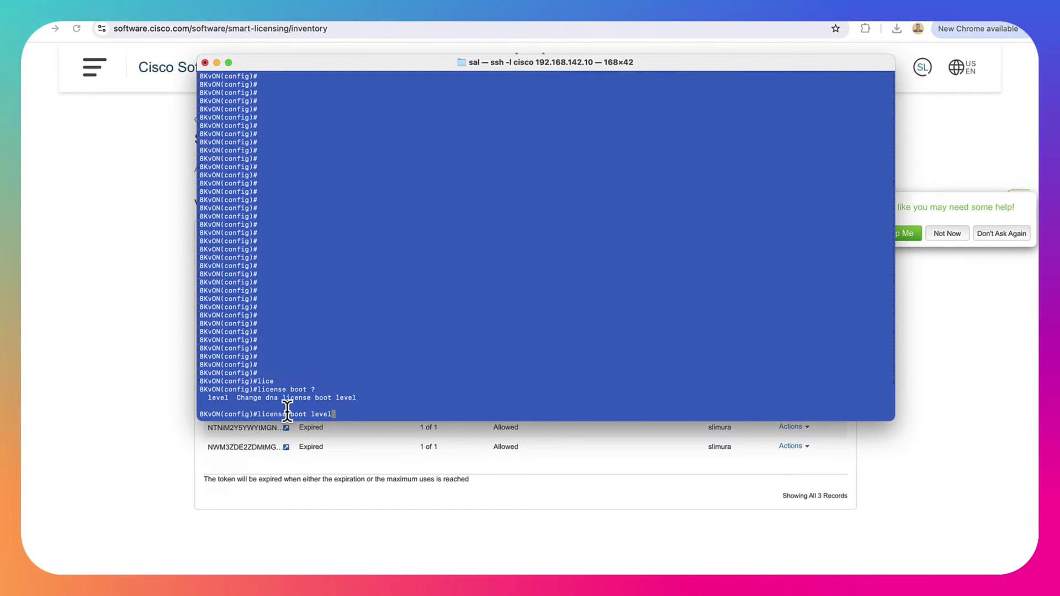
pyautogui.write(' ?')
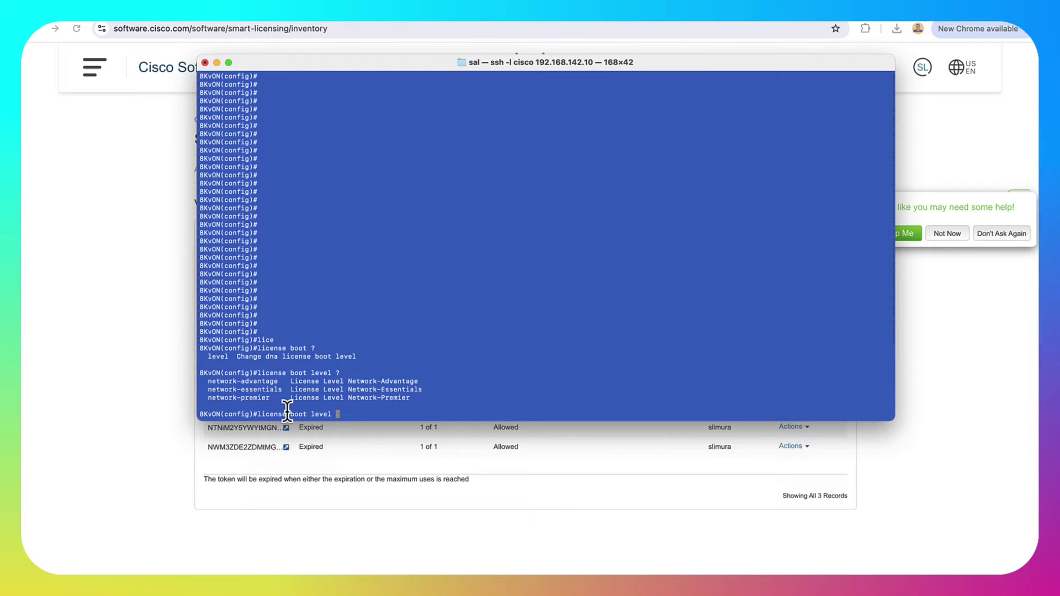
pyautogui.write('network')
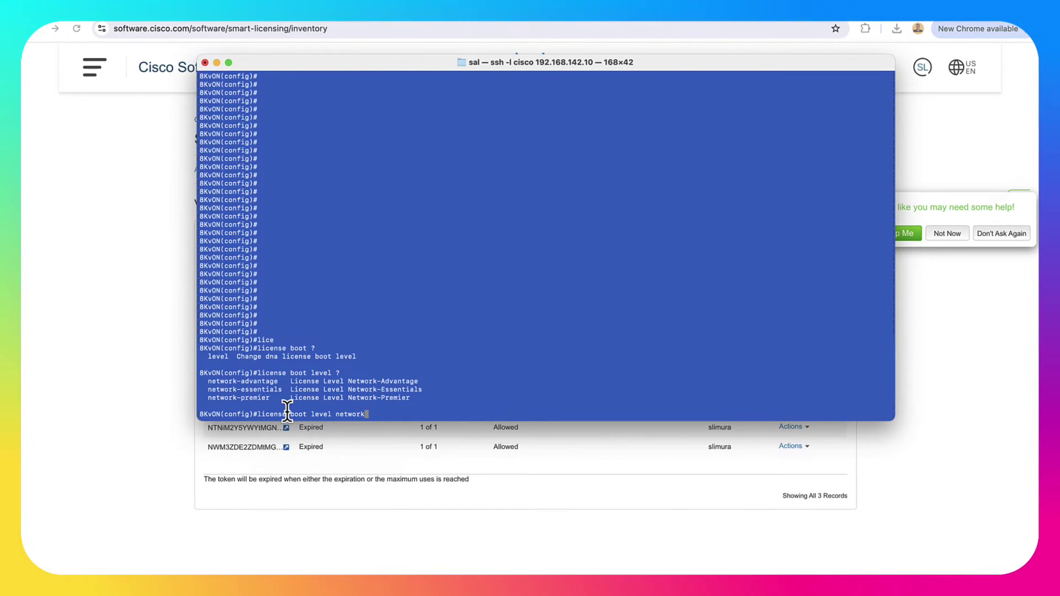
pyautogui.press('Tab')
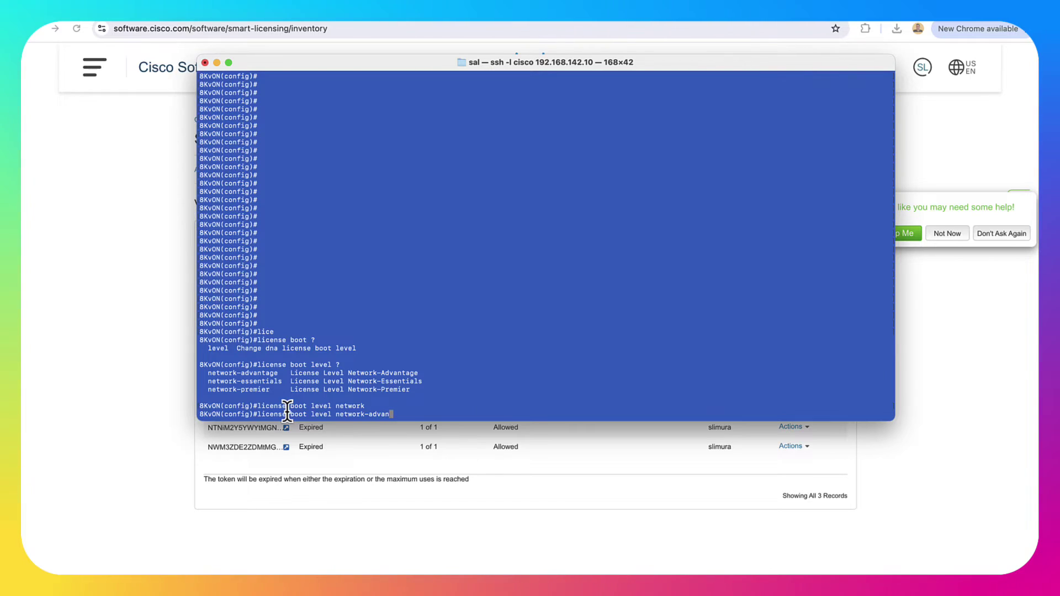
pyautogui.write('?')
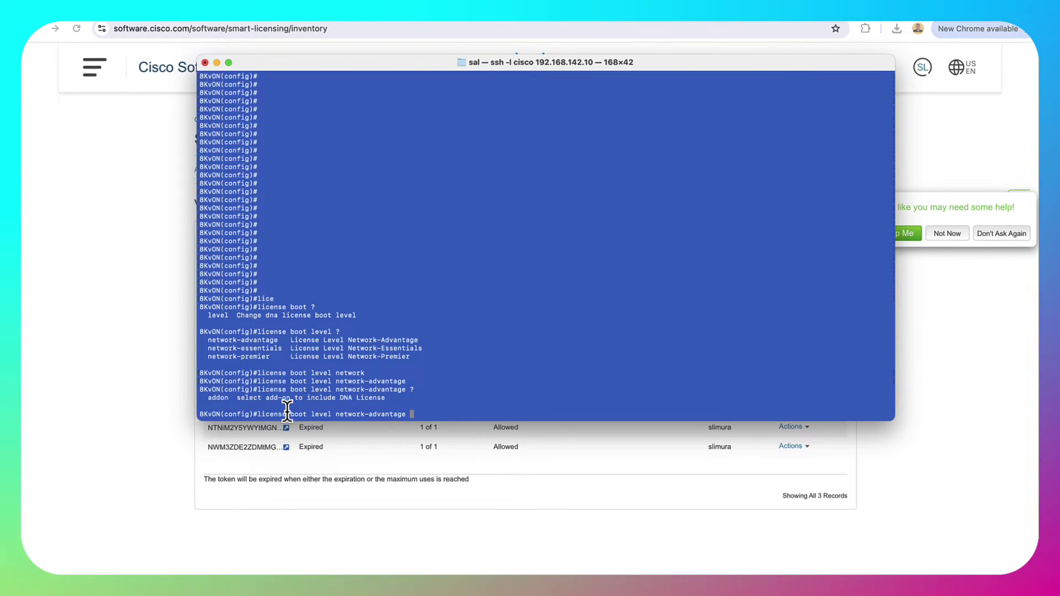
pyautogui.write('addon')
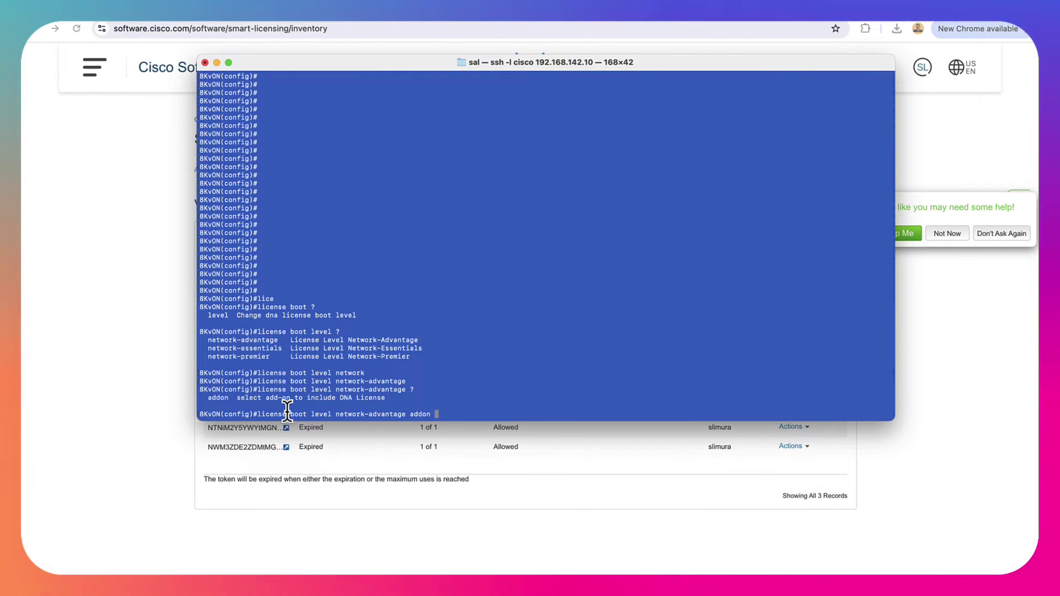
pyautogui.press('Tab')
pyautogui.write('d')
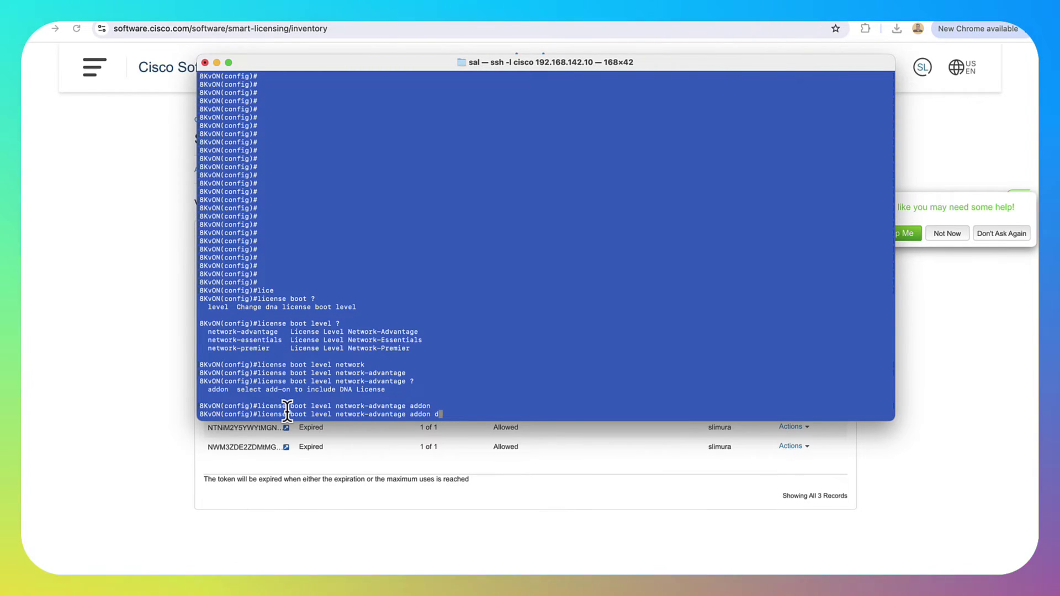
pyautogui.write('na')
pyautogui.press('Tab')
pyautogui.press('Return')
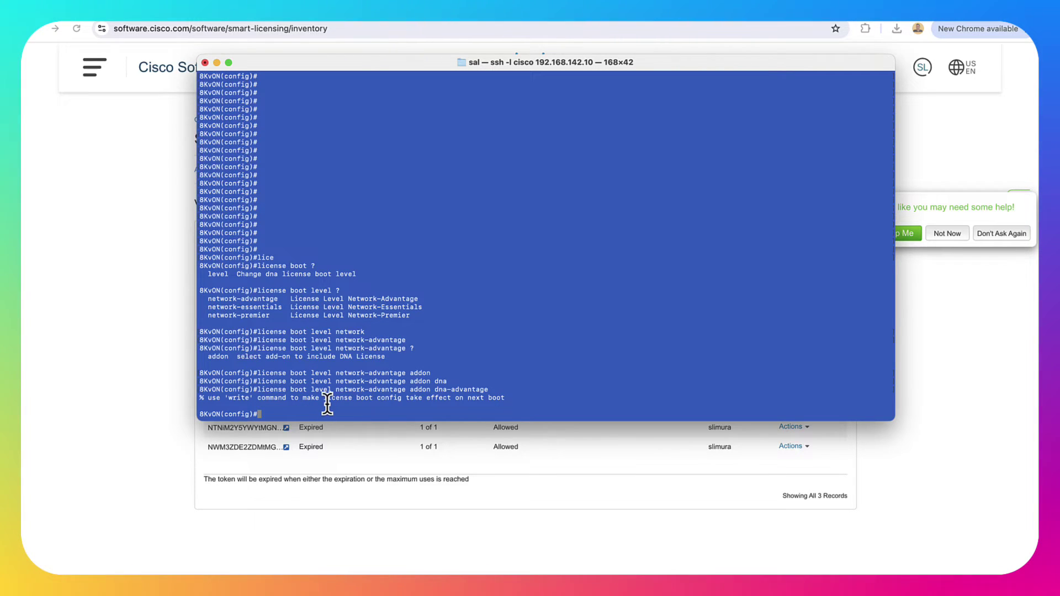
# - Save the configuration with 'do wr' and reload the router
pyautogui.write('do')
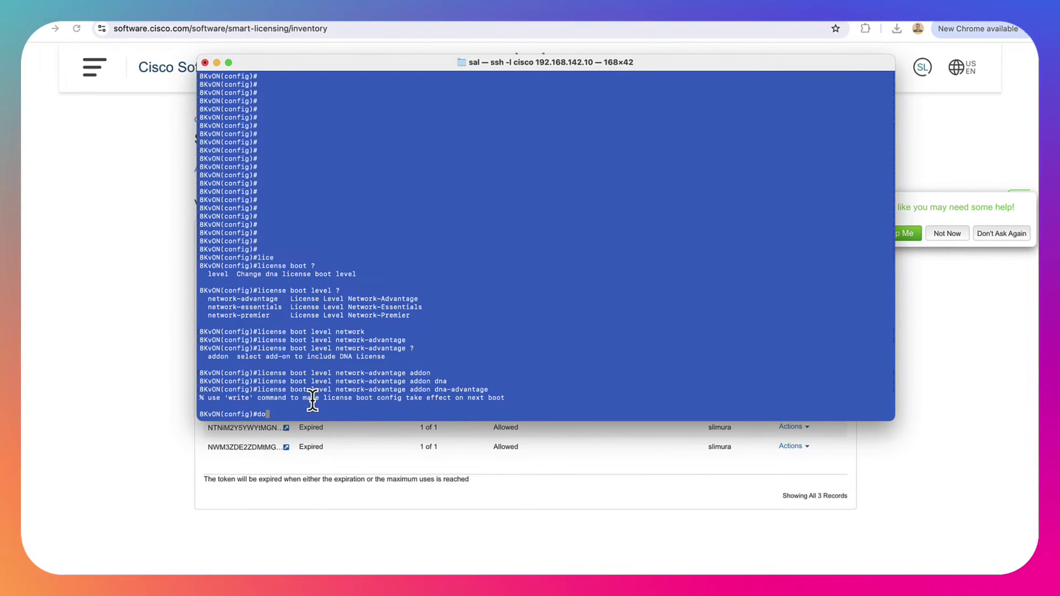
pyautogui.write(' wr')
pyautogui.press('Return')
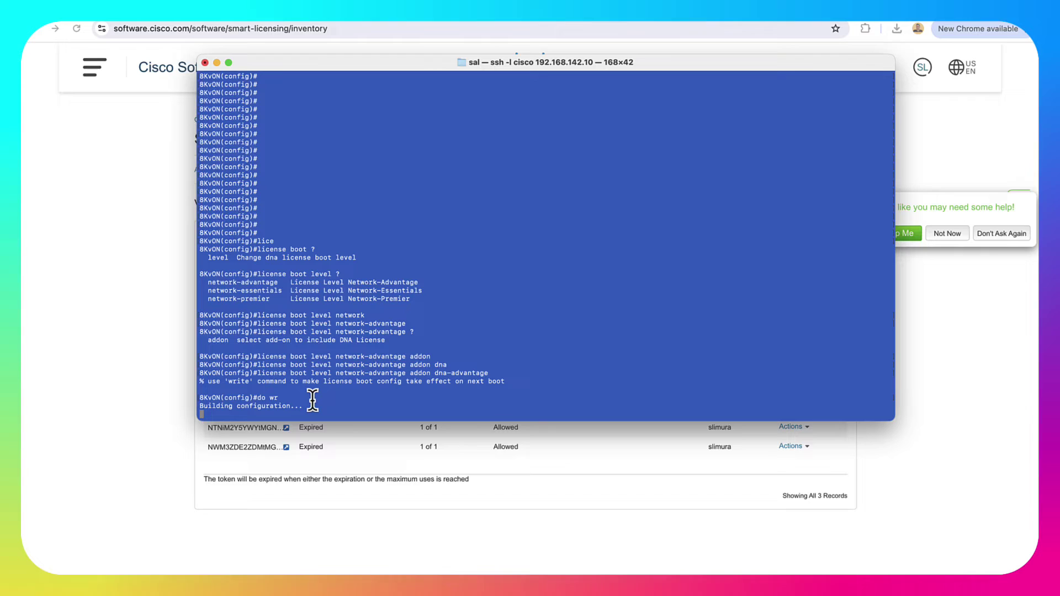
pyautogui.write('reload')
pyautogui.press('Return')
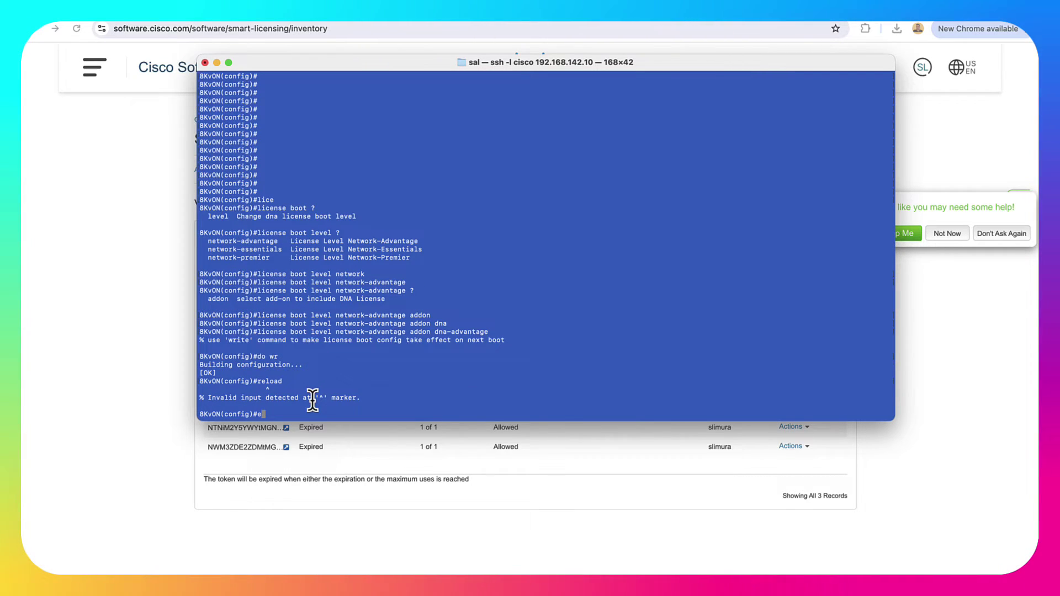
pyautogui.write('exit')
pyautogui.press('Return')
pyautogui.write('reload')
pyautogui.press('Return')
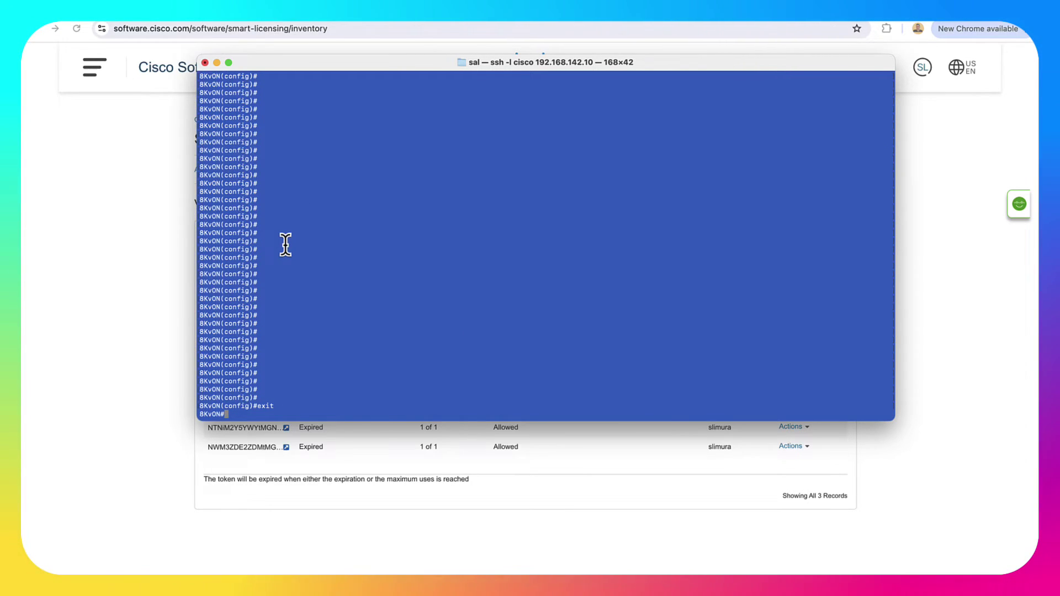
# - Show the full 'show ver' output listing network-advantage, dna-advantage and 20000 kbps throughput
pyautogui.write('show ver')
pyautogui.press('Return')
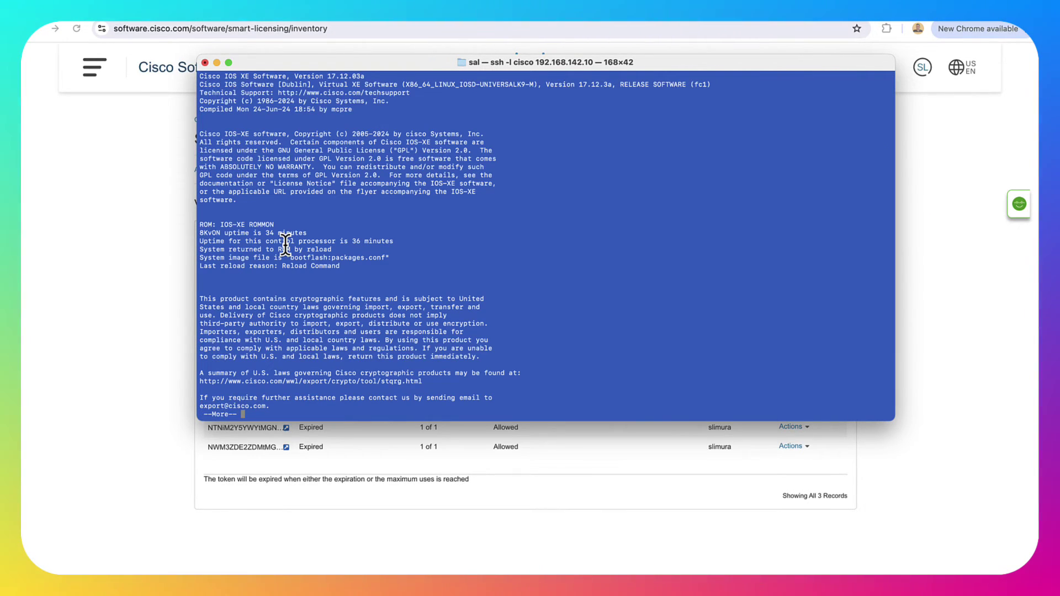
pyautogui.press('space')
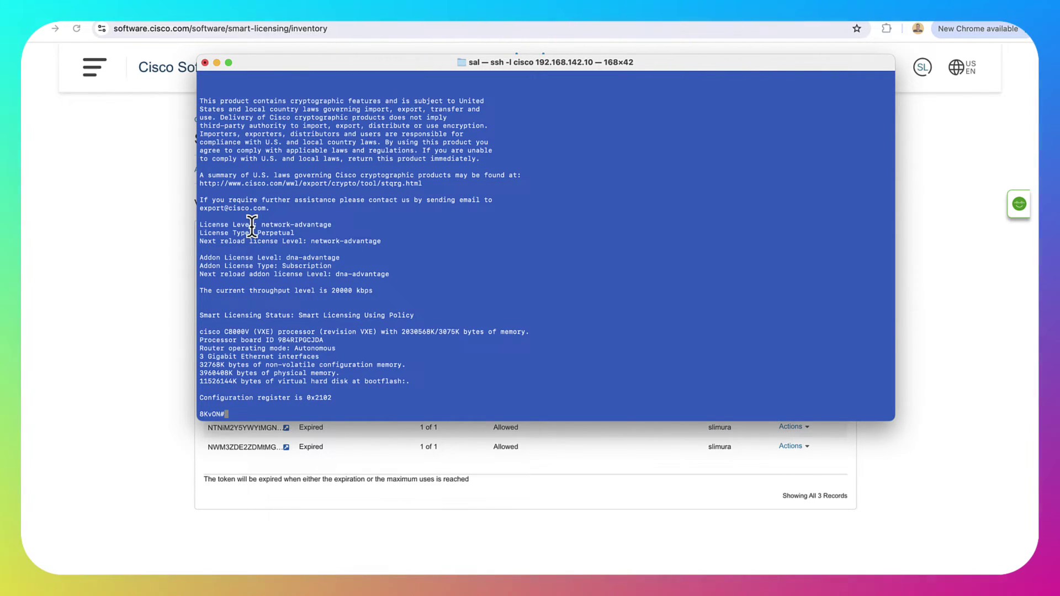
# - Enter global configuration mode, retrying after the mistyped 'coinfig t'
pyautogui.write('coinfig t')
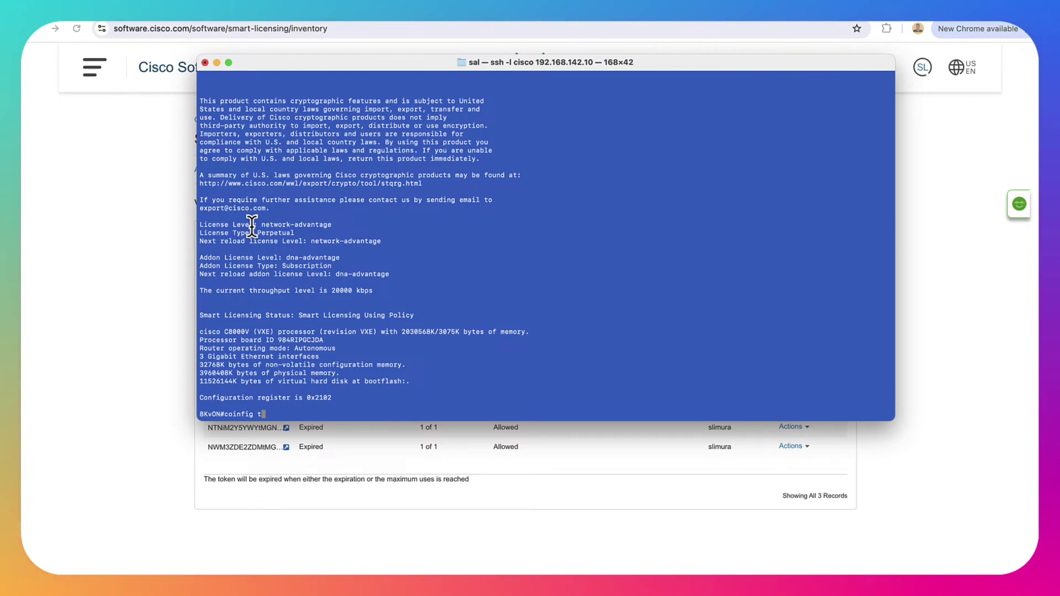
pyautogui.press('Return')
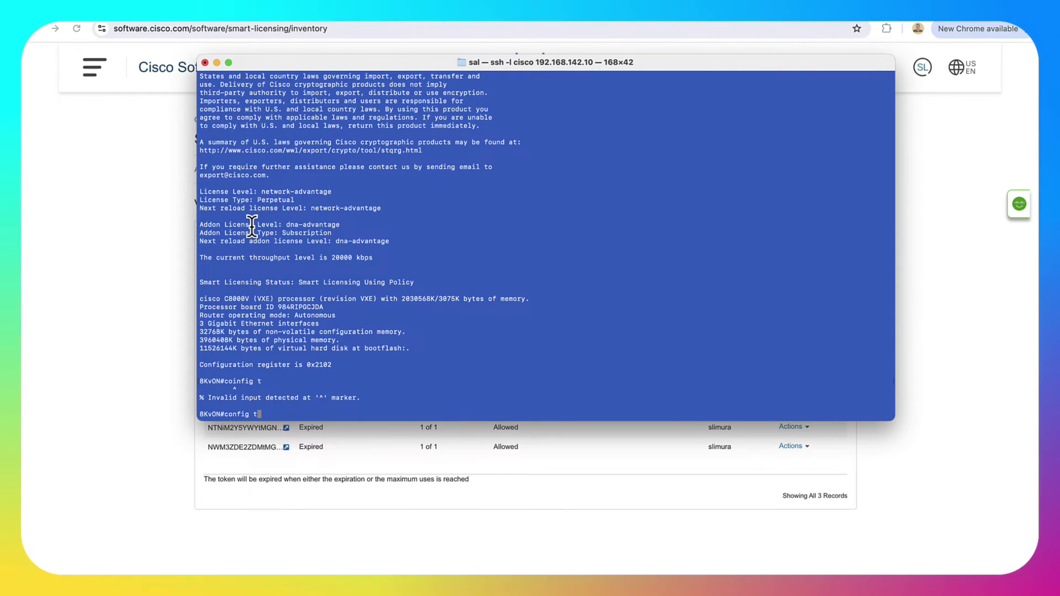
pyautogui.write('config t')
pyautogui.press('Return')
# - Enter 'platform hardware throughput level MB 1000' after listing the options with ?
pyautogui.write('pl')
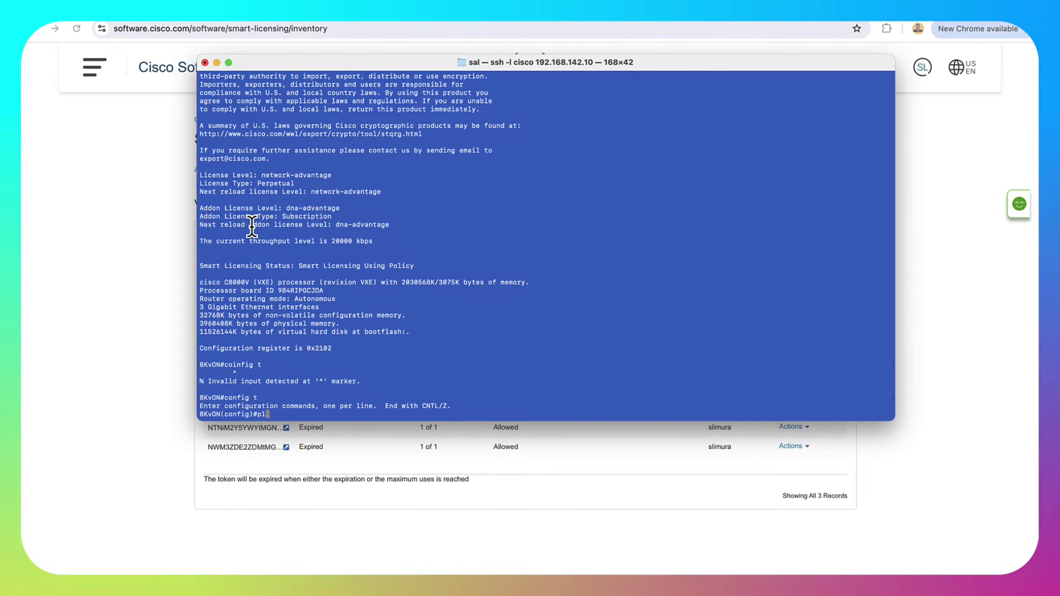
pyautogui.write('a')
pyautogui.press('Tab')
pyautogui.write('hard')
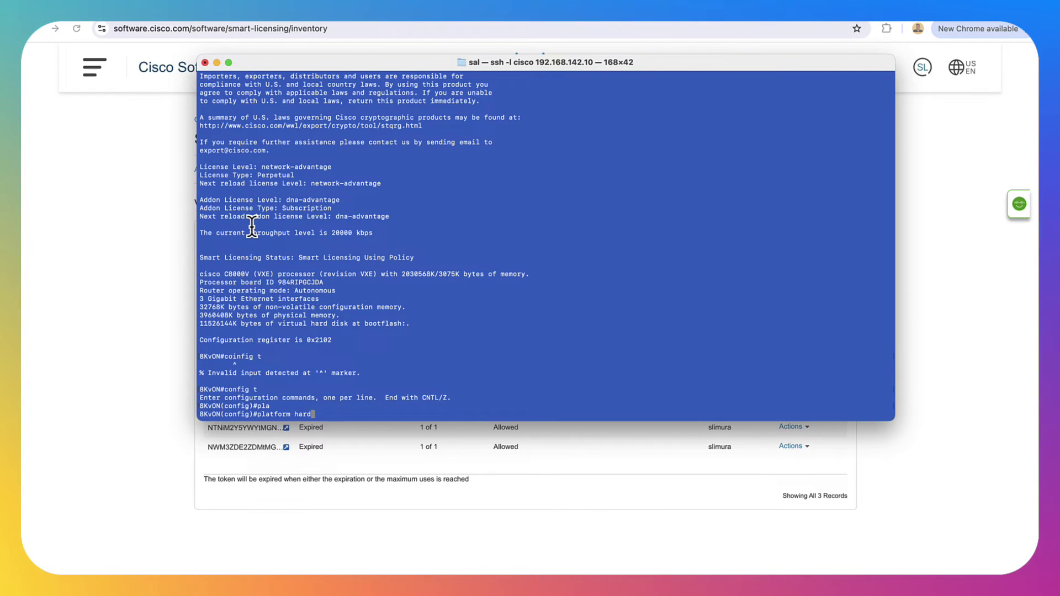
pyautogui.press('Tab')
pyautogui.write('t')
pyautogui.press('Tab')
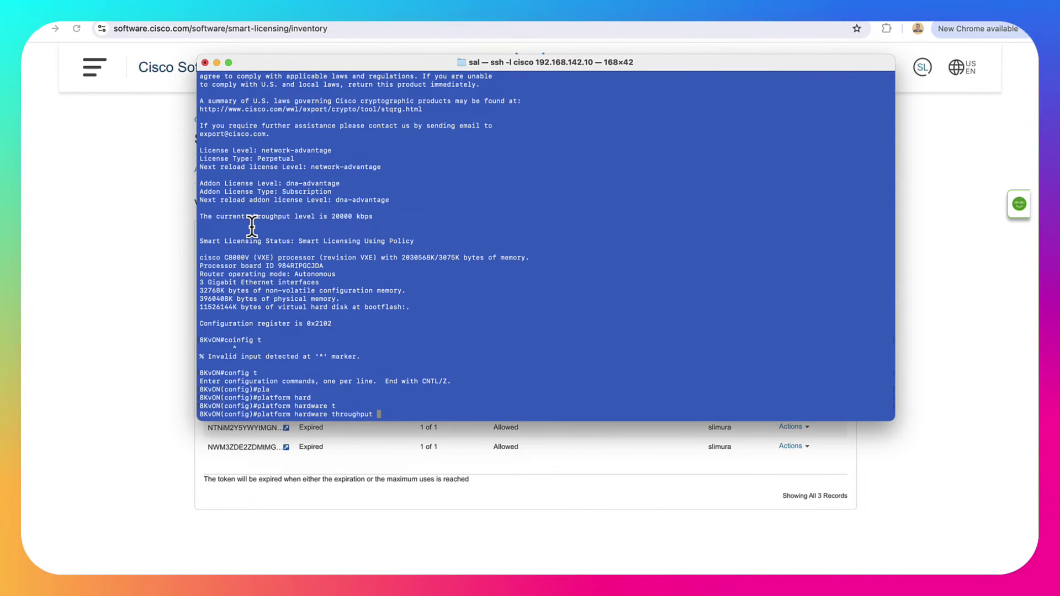
pyautogui.write('lev')
pyautogui.press('Tab')
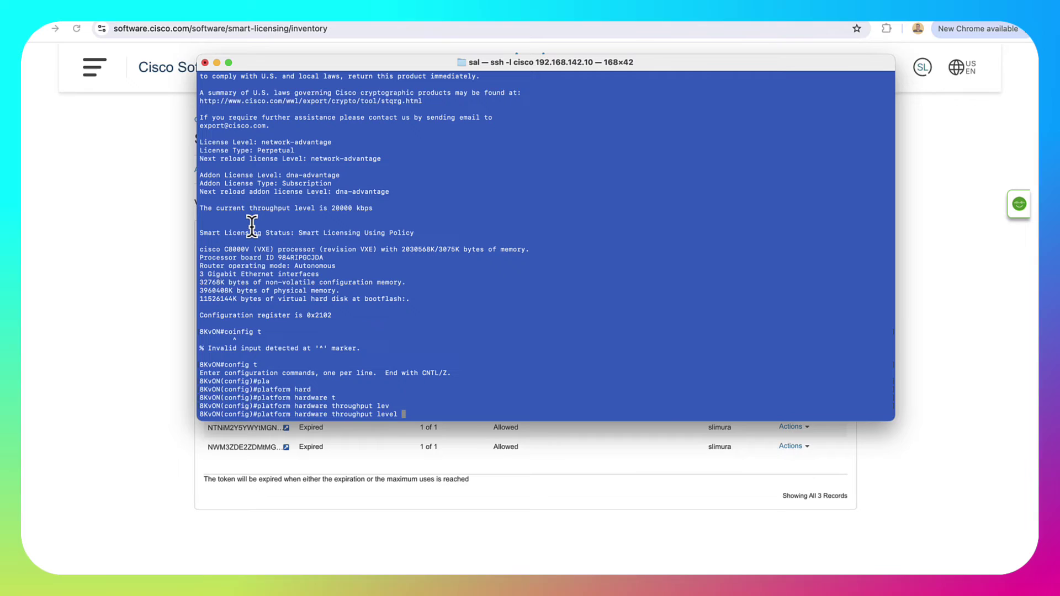
pyautogui.write('MB ?')
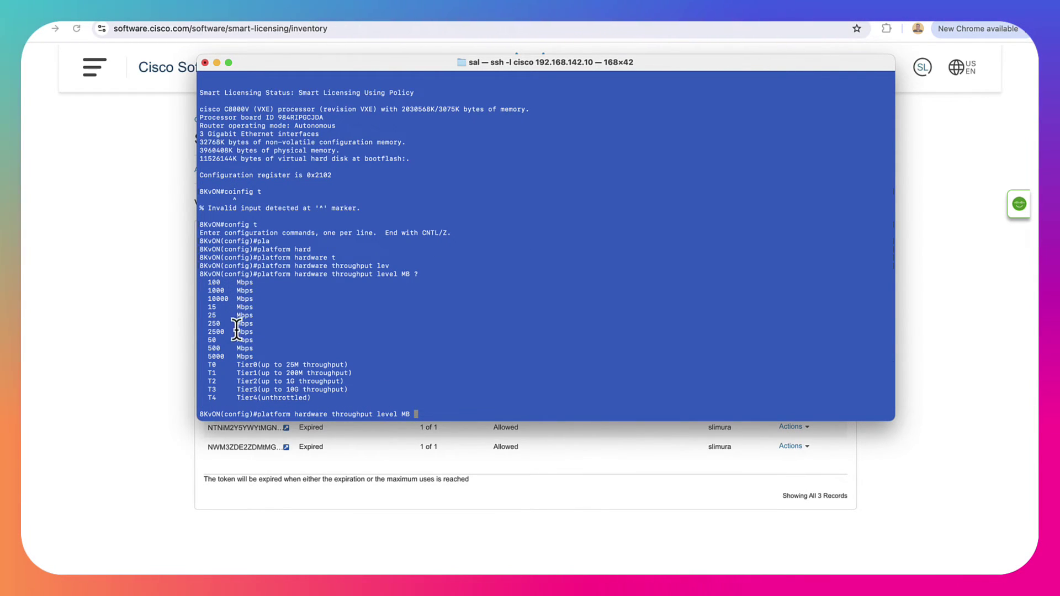
pyautogui.write('100')
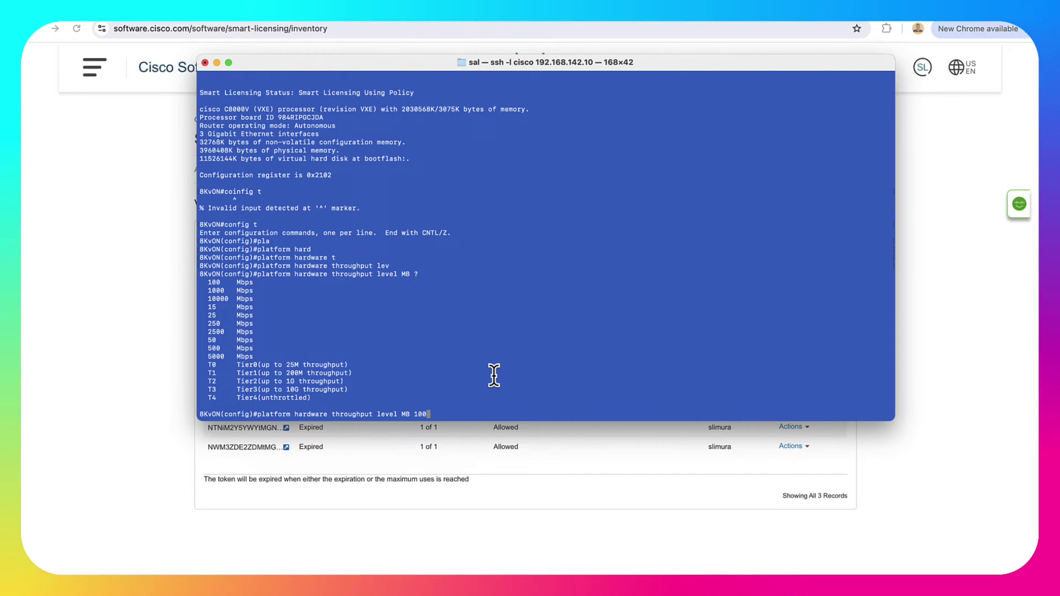
pyautogui.write('0')
pyautogui.press('Return')
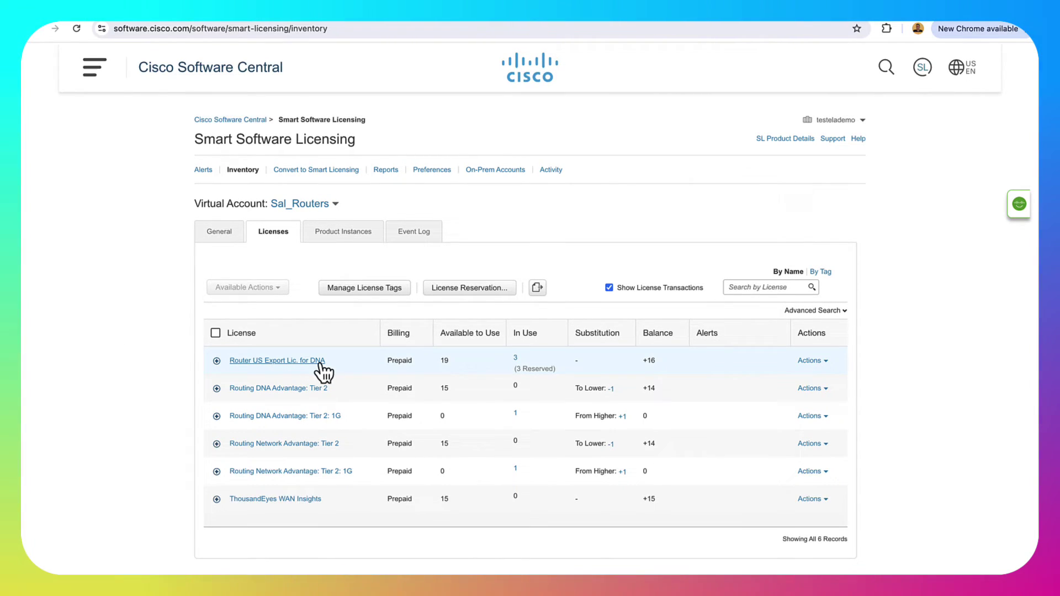
# - Open the Router US Export Lic. for DNA details and its Product Instances list
pyautogui.moveTo(528, 369)
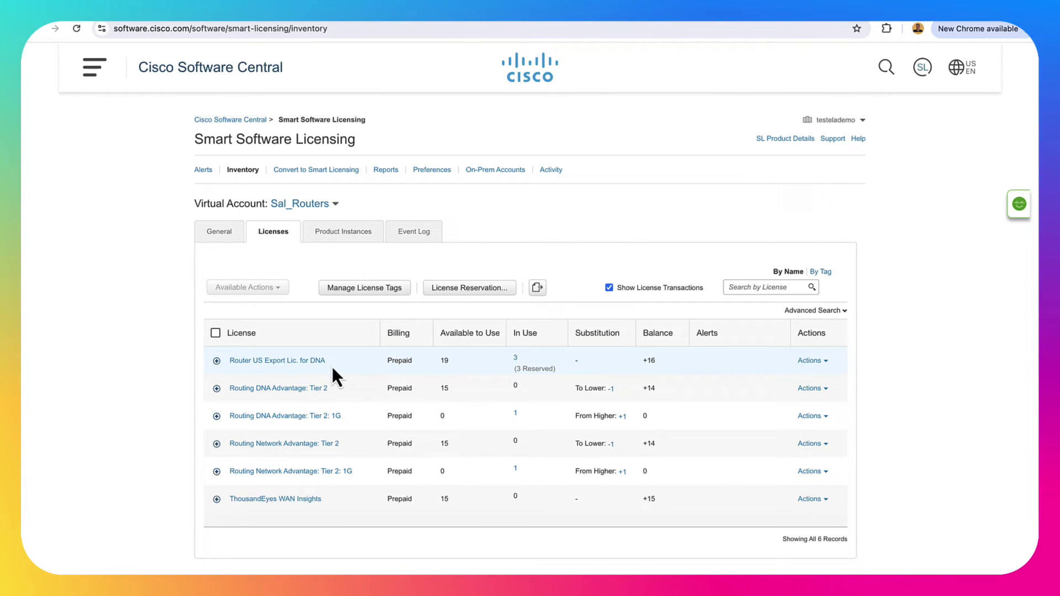
pyautogui.click(287, 362)
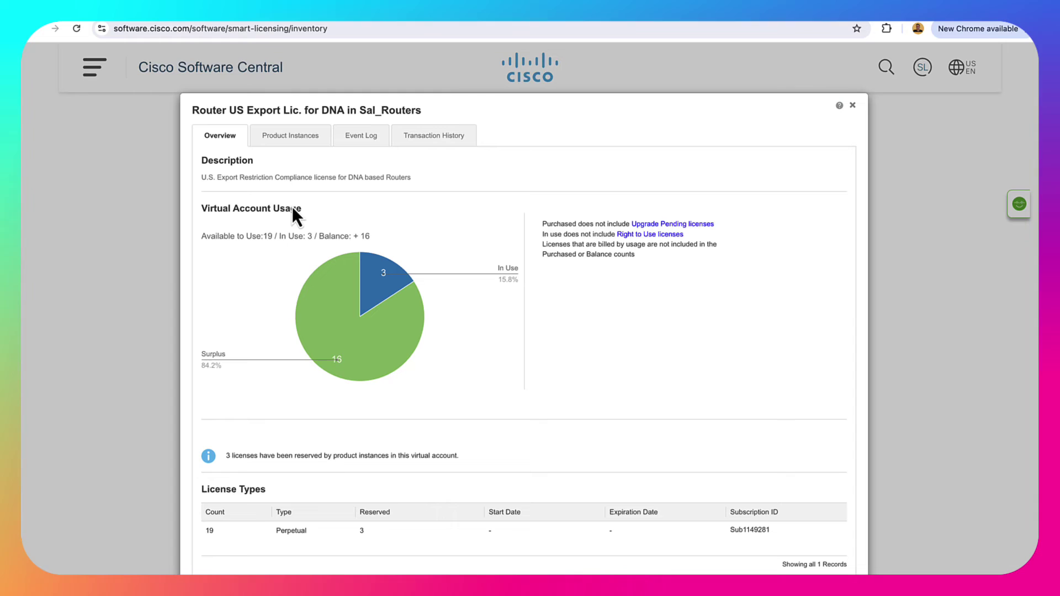
pyautogui.click(289, 141)
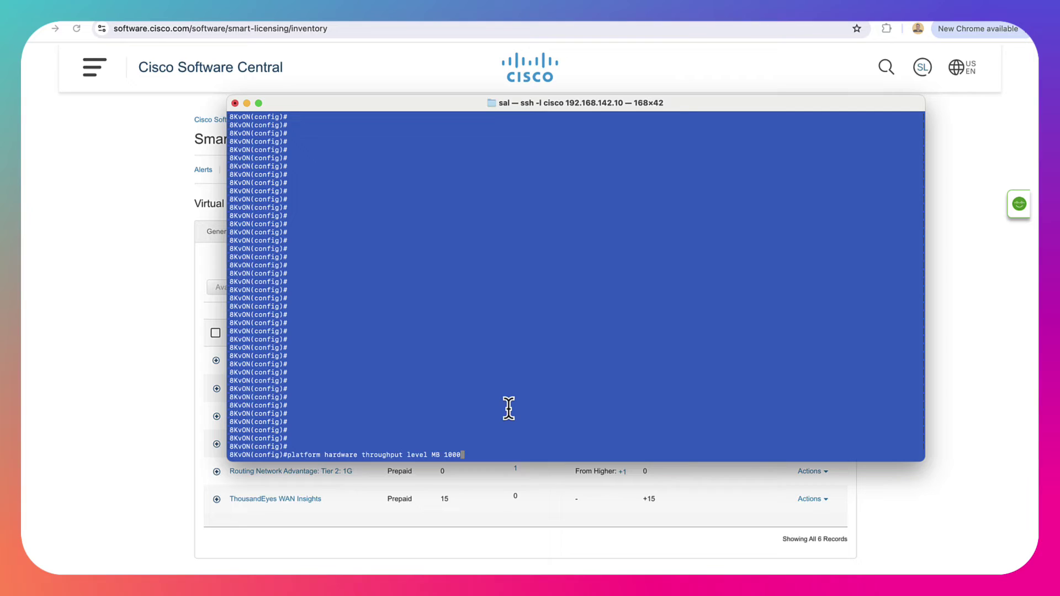
# - Apply the 2000 Mbps throughput on 8KvON, exit configuration mode, and display its license authorization
pyautogui.write('0')
pyautogui.press('Return')
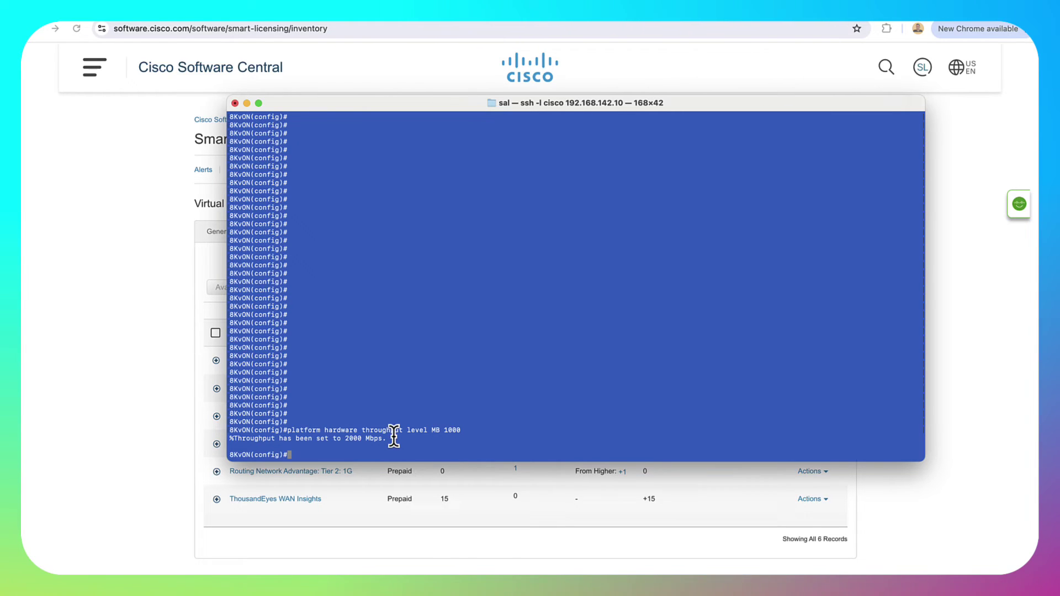
pyautogui.write('t')
pyautogui.press('Return')
pyautogui.write('show license auth')
pyautogui.press('Tab')
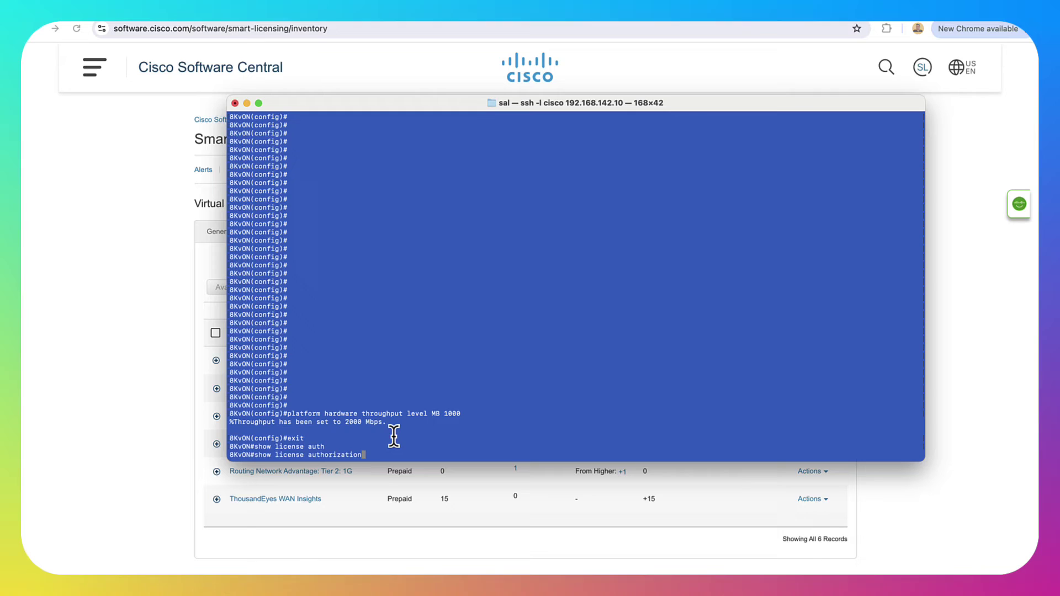
pyautogui.press('Return')
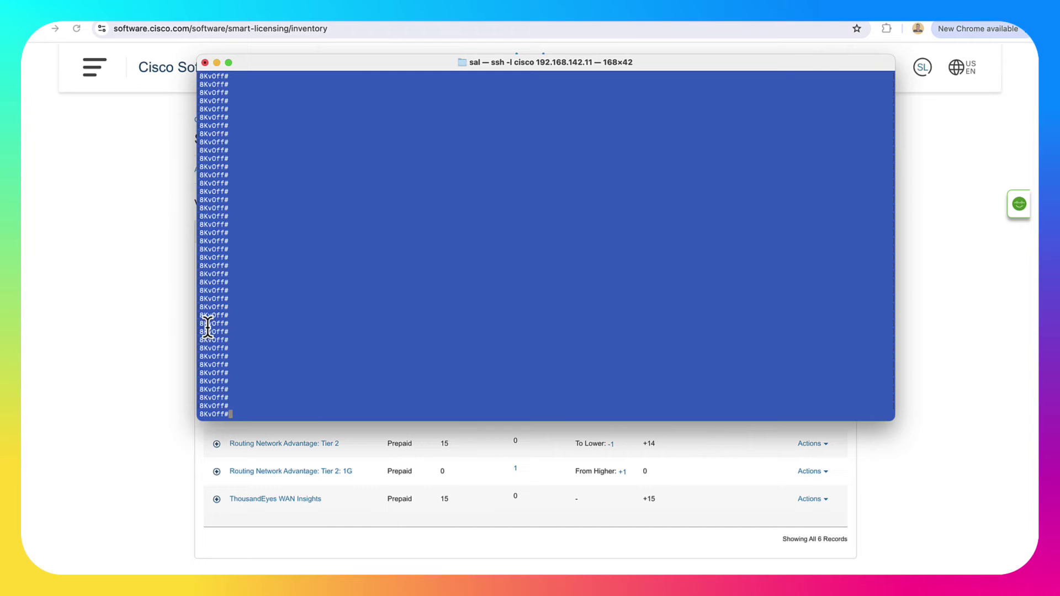
# - Bring the Sal_Routers Smart Software Licensing page in Chrome back to the front
pyautogui.click(148, 357)
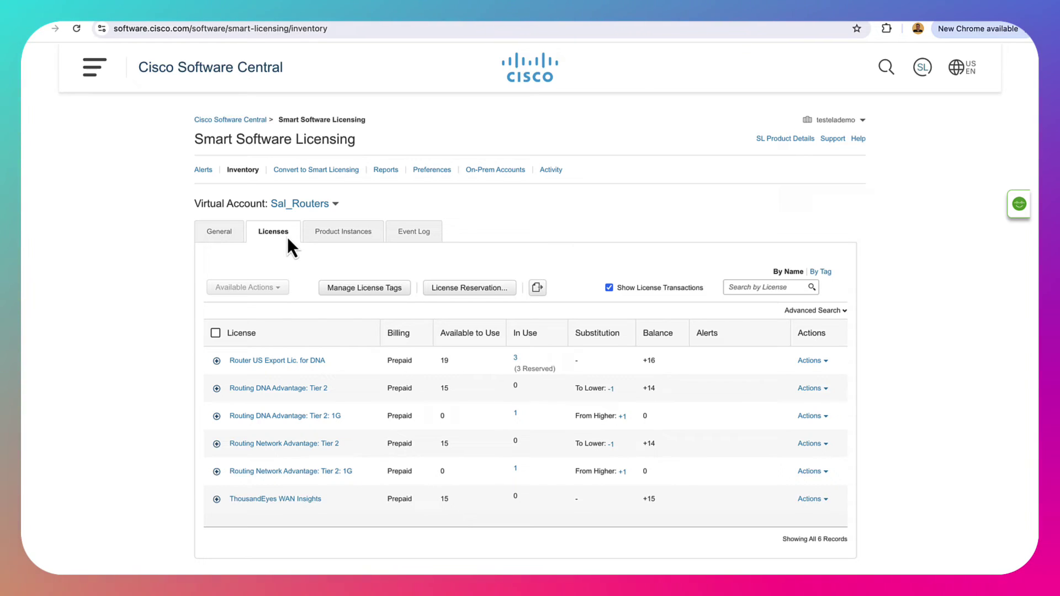
# - Open the Product Instances list and begin Authorize License-Enforced Features
pyautogui.click(336, 242)
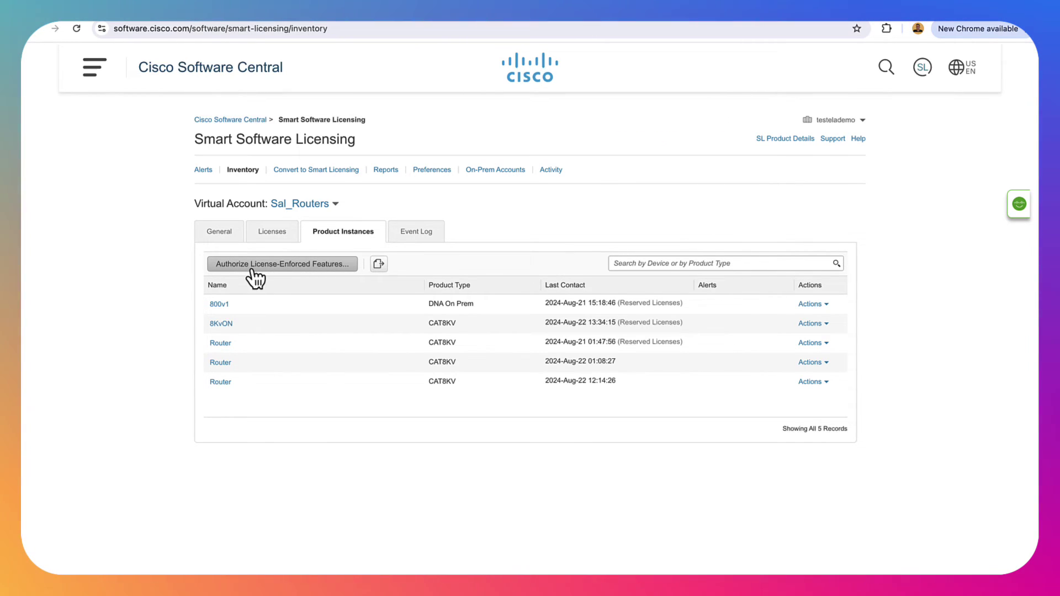
pyautogui.click(253, 269)
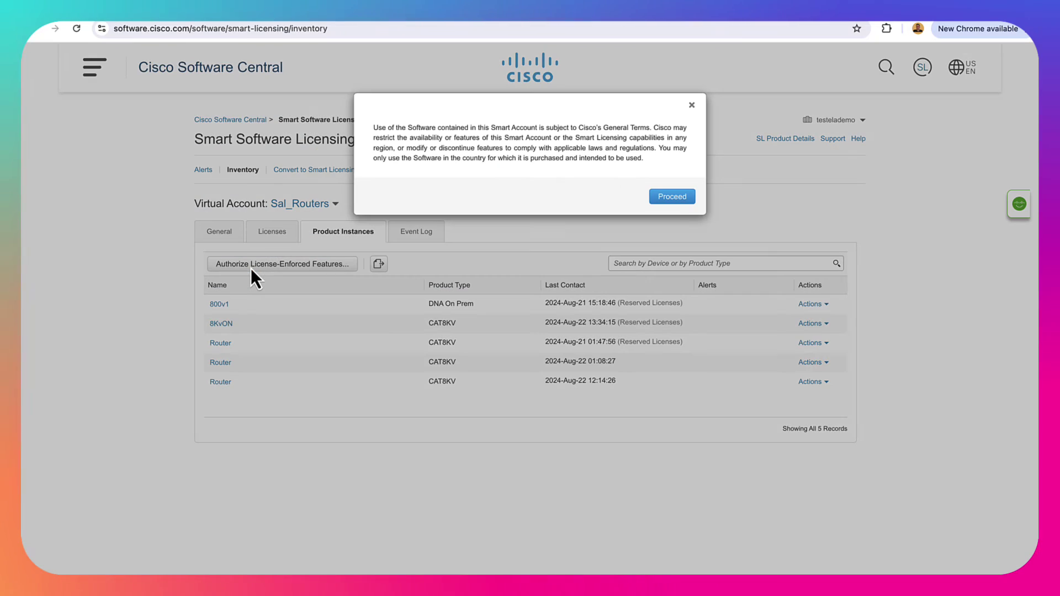
# - Accept the terms notice and display the 8KvOff router's UDI with show license udi
pyautogui.click(687, 200)
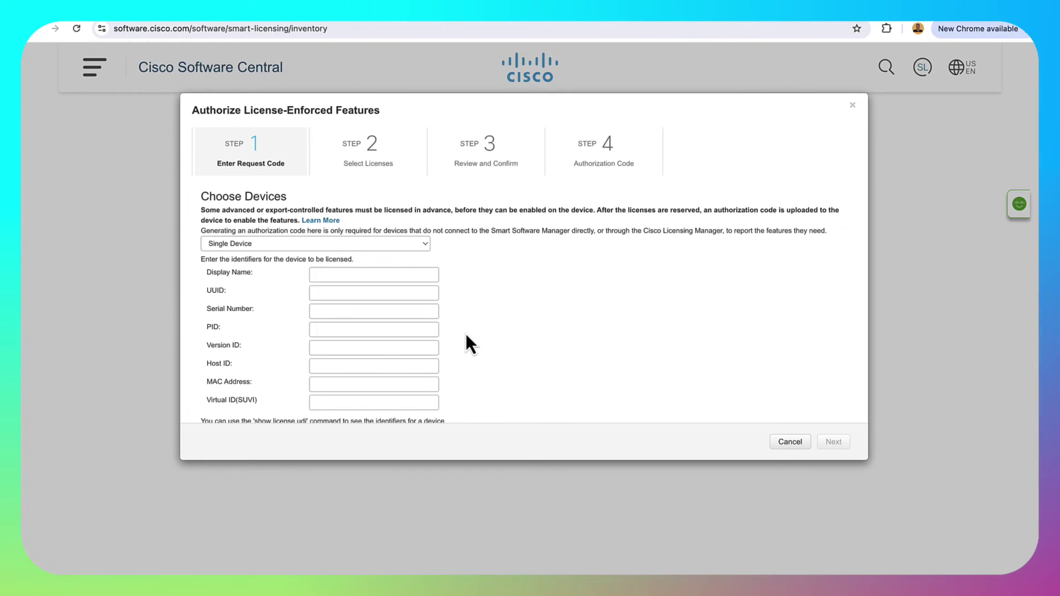
pyautogui.scroll(-1, 465, 334)
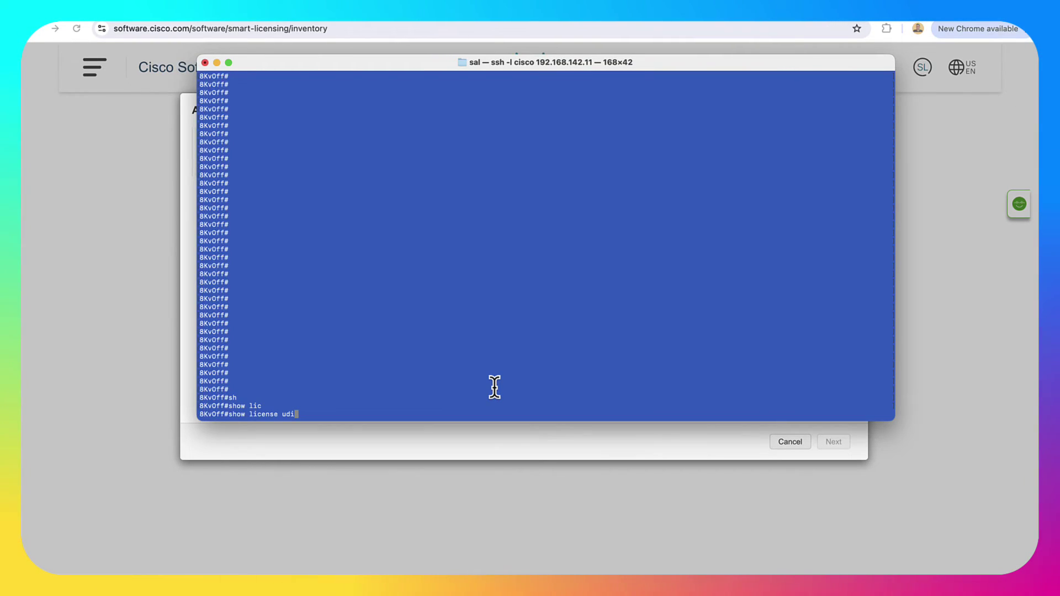
pyautogui.press('Return')
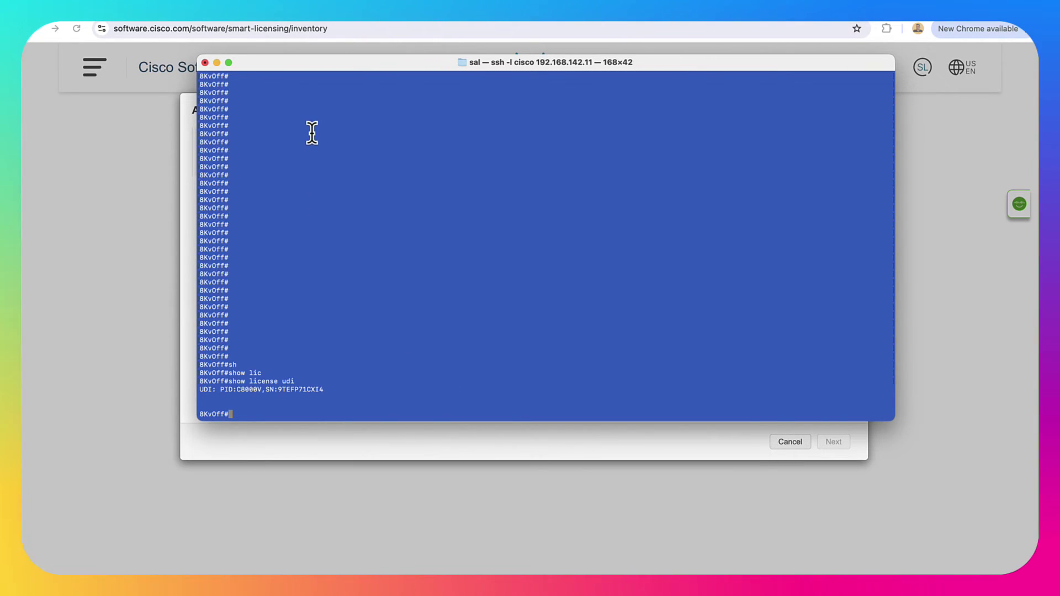
pyautogui.moveTo(314, 62); pyautogui.dragTo(614, 67)
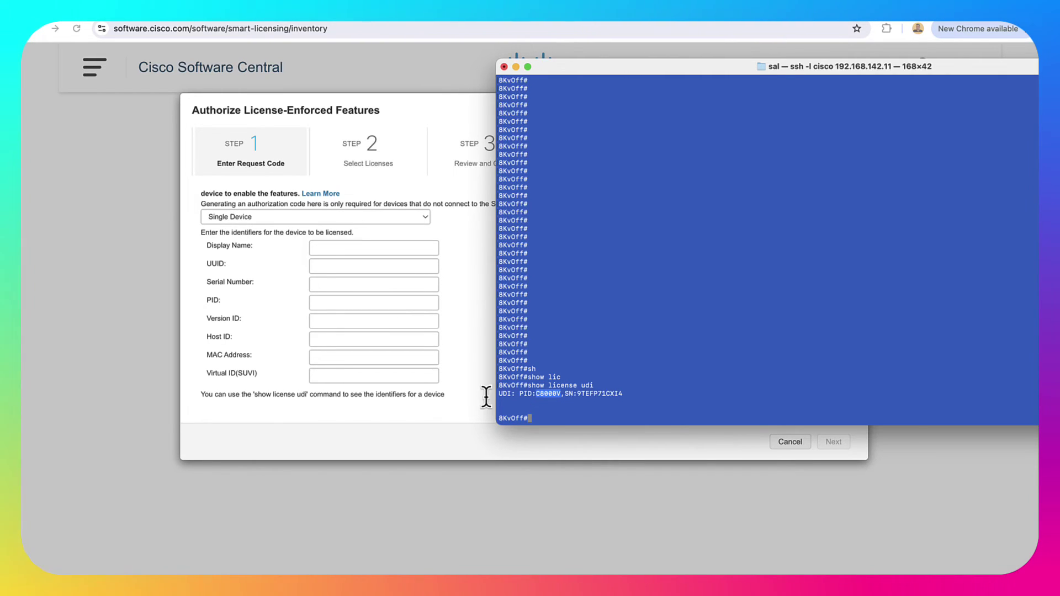
# - Fill the request with PID C8000V and serial number 9TEFP71CXI4
pyautogui.click(336, 302)
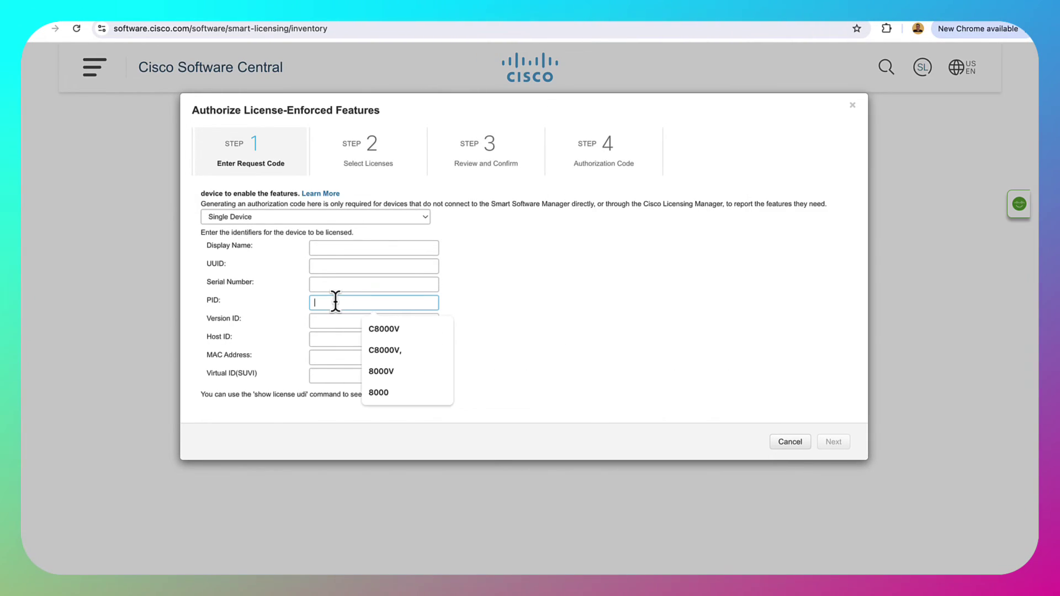
pyautogui.write('C8000V')
pyautogui.hotkey('shift', 'Tab')
pyautogui.write('9TEFP71CXI4')
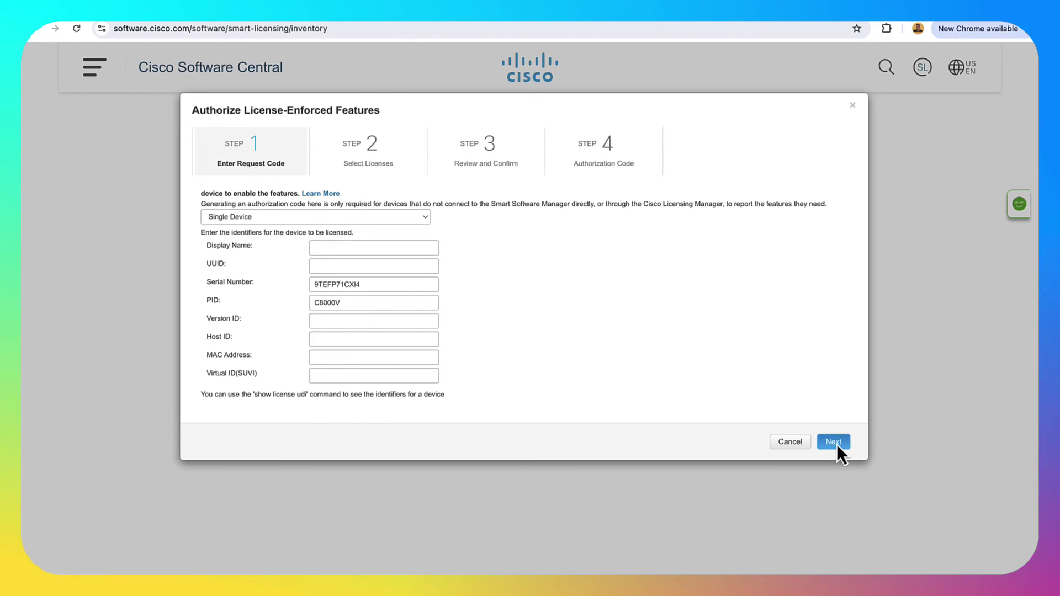
# - Reserve 1 Router US Export Lic. for DNA for the C8000V
pyautogui.click(837, 444)
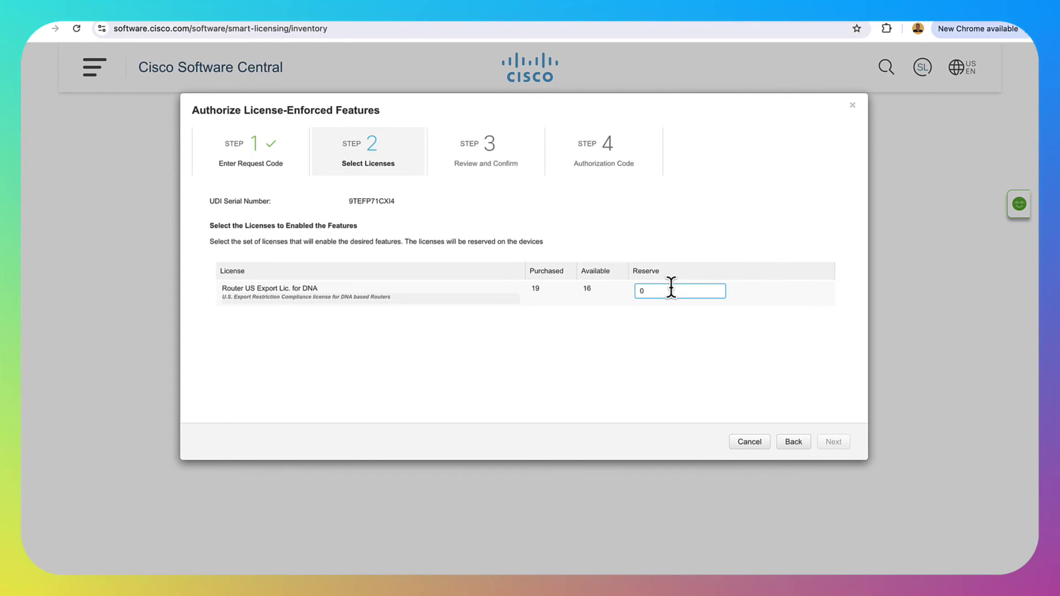
pyautogui.press('BackSpace')
pyautogui.write('1')
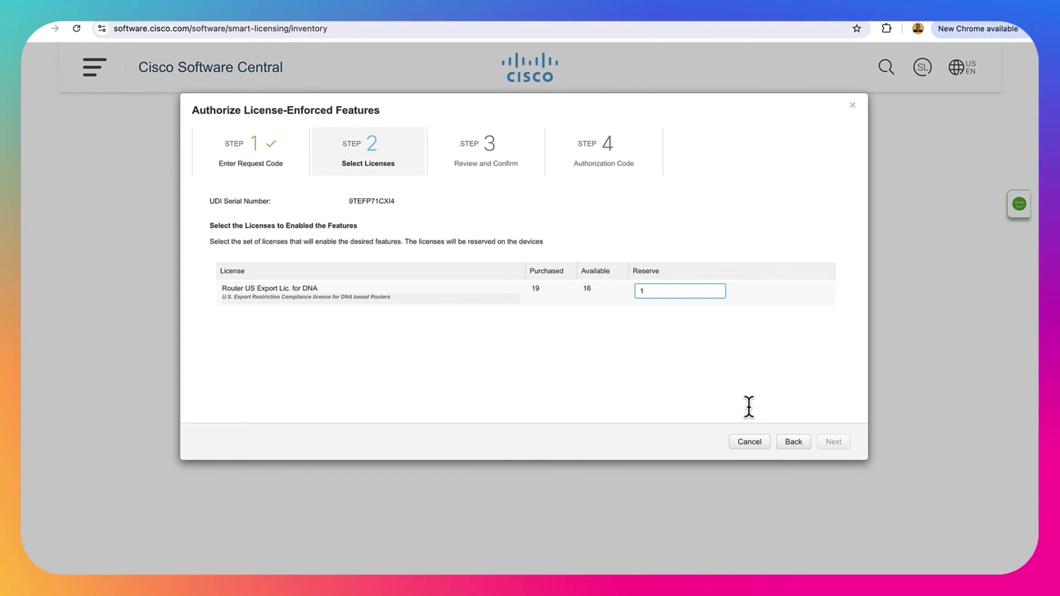
pyautogui.click(720, 354)
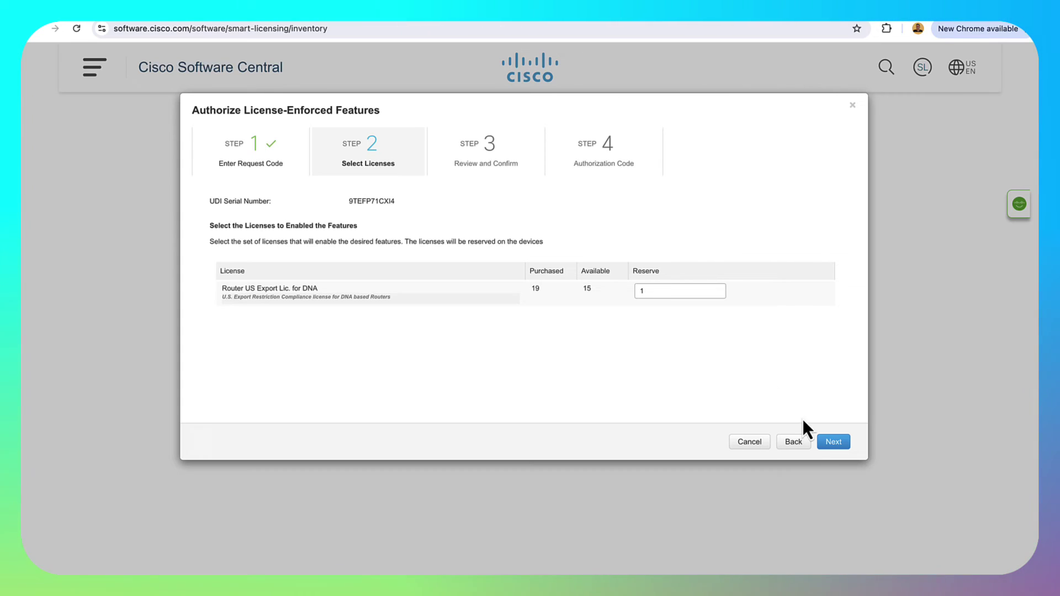
pyautogui.click(835, 442)
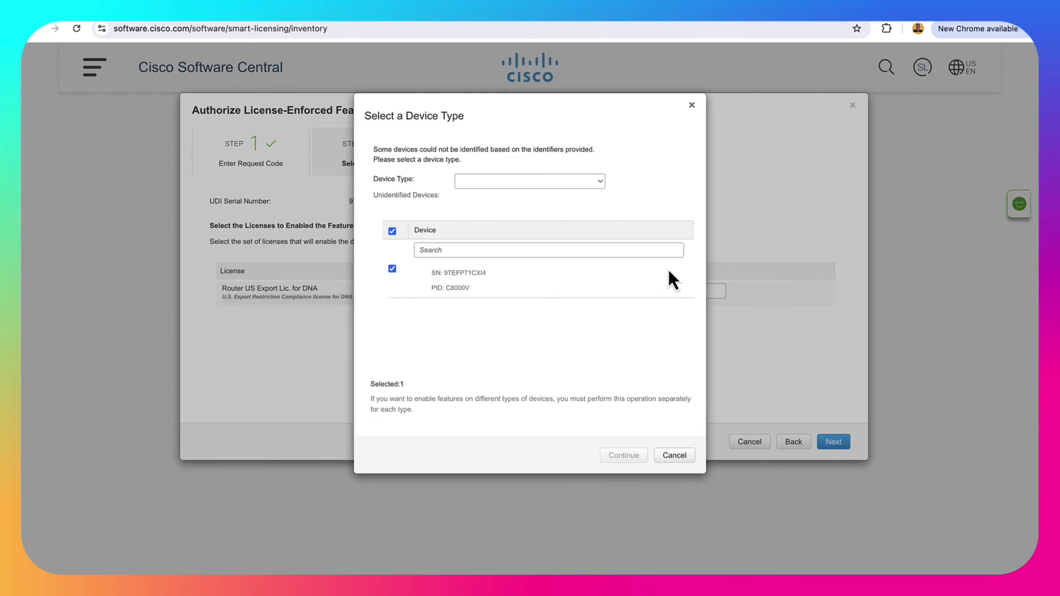
# - Set device type DNA On Prem, generate the authorization code, and download it as a file
pyautogui.click(588, 182)
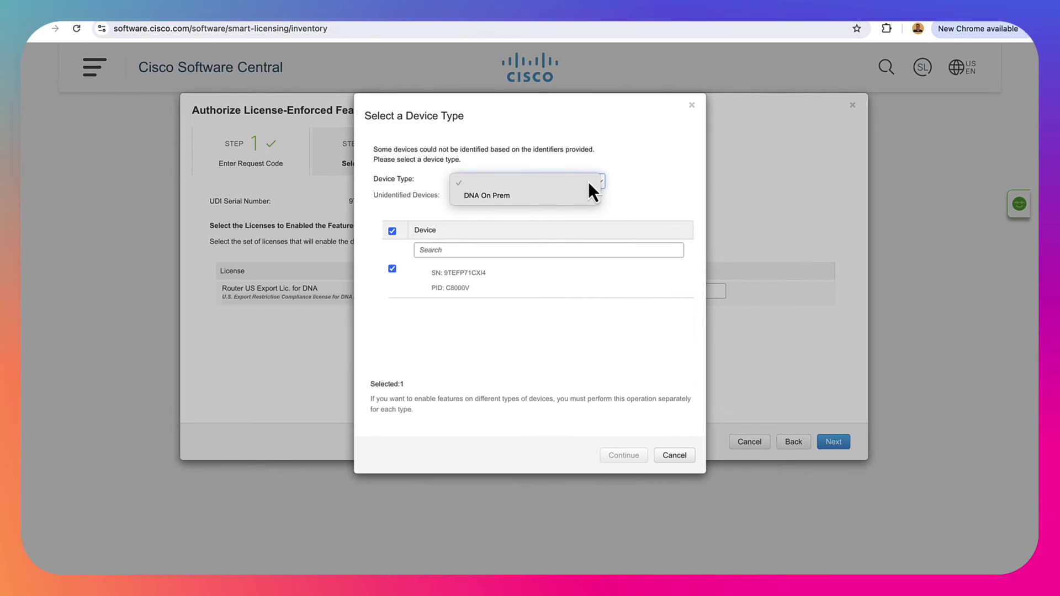
pyautogui.click(556, 200)
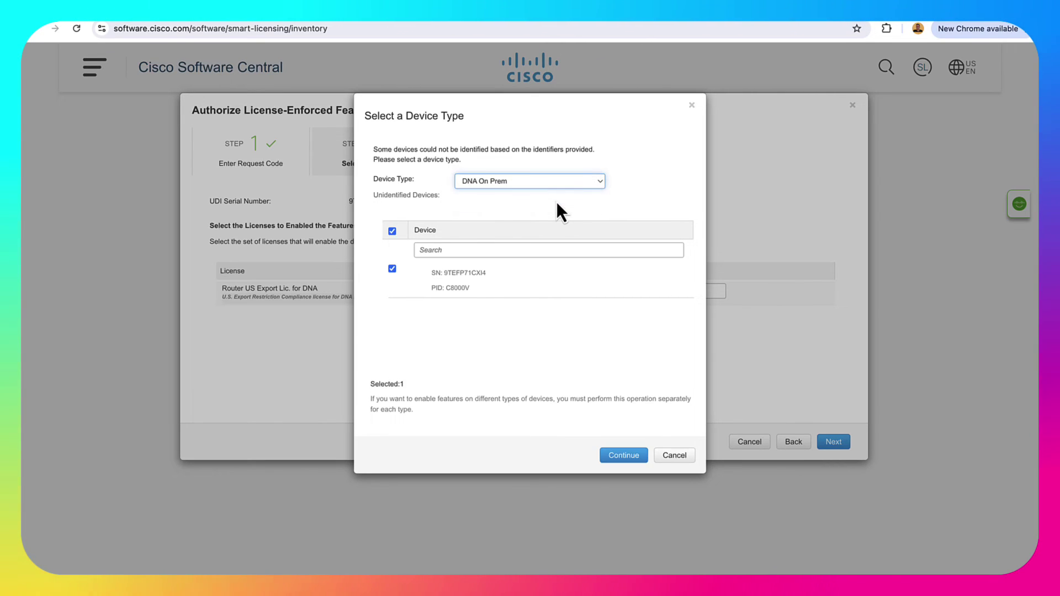
pyautogui.click(614, 465)
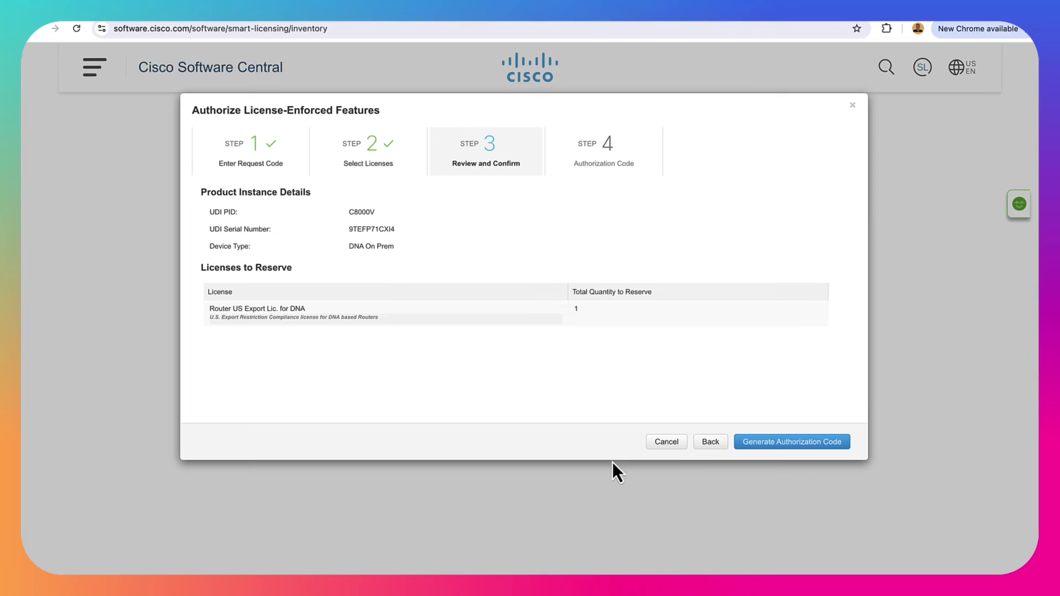
pyautogui.click(773, 447)
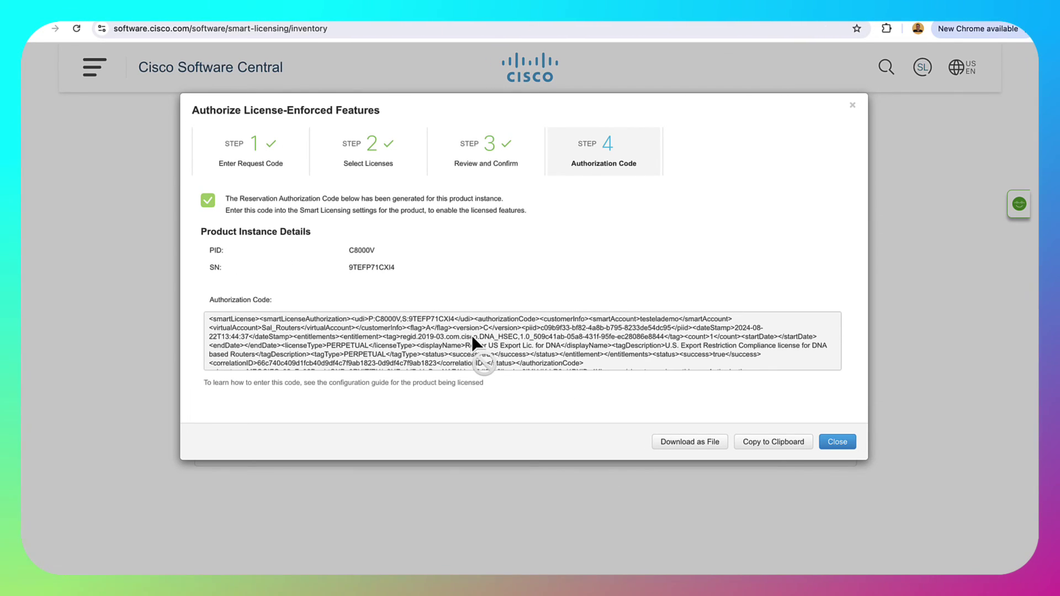
pyautogui.click(690, 442)
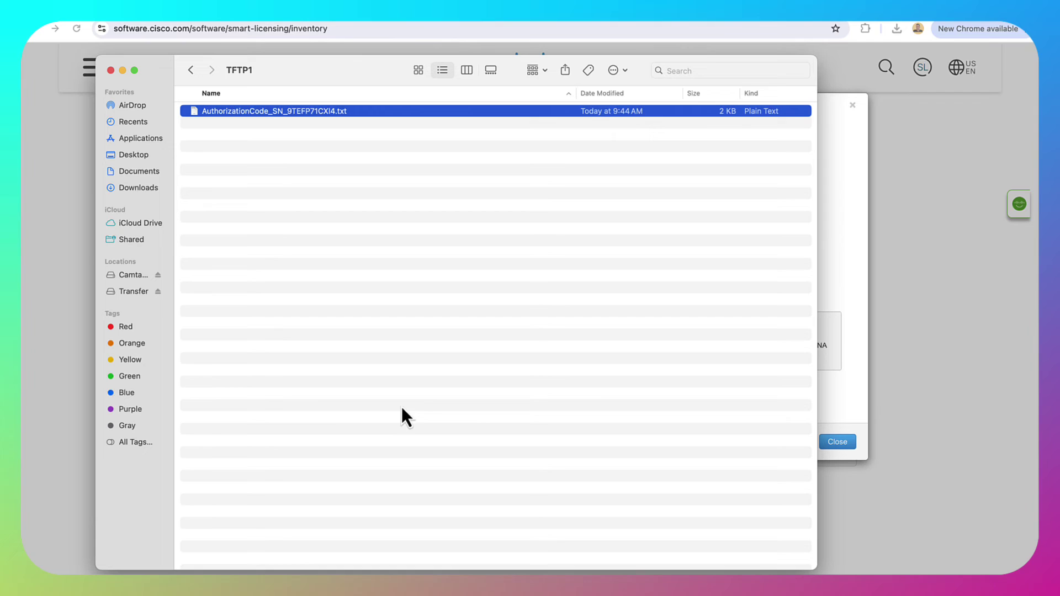
# - Switch back to the 8KvOff router's Terminal SSH session
pyautogui.press('super+Tab')
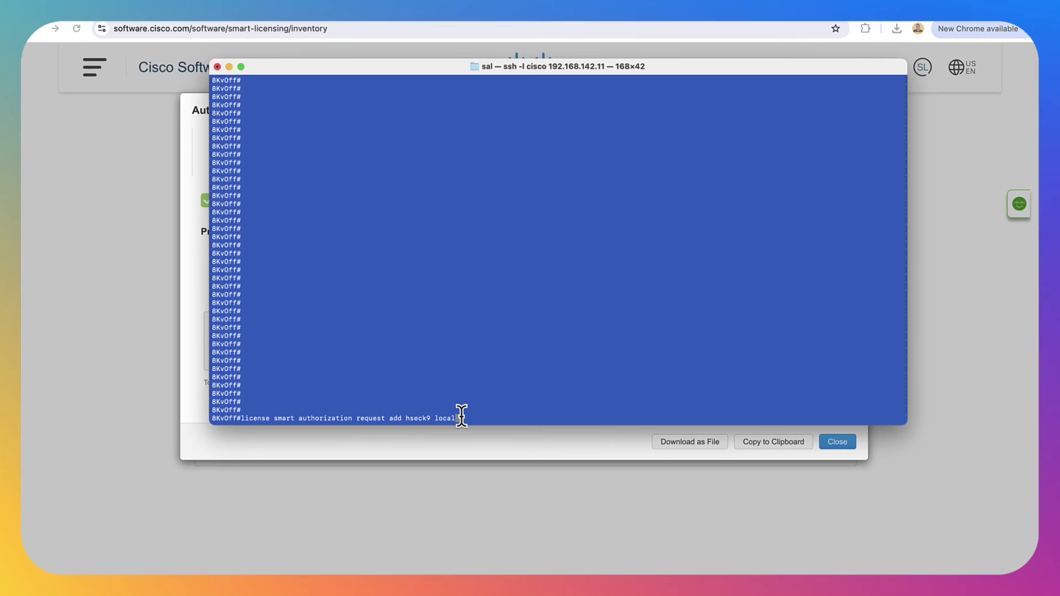
# - Request local hseck9 authorization and copy AuthorizationCode_SN_9TEFP71CXI4.txt from TFTP 192.168.128.152 to bootflash
pyautogui.press('Return')
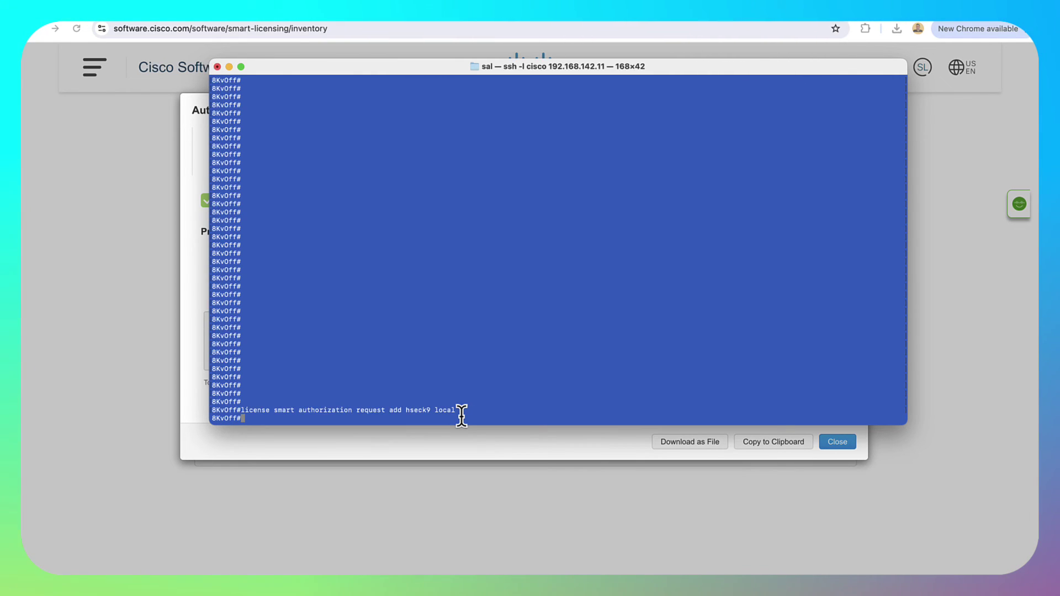
pyautogui.write('copy tftp://192.168.128.152/AuthorizationCode_SN_9TEP71CXI4.txt bootflash:')
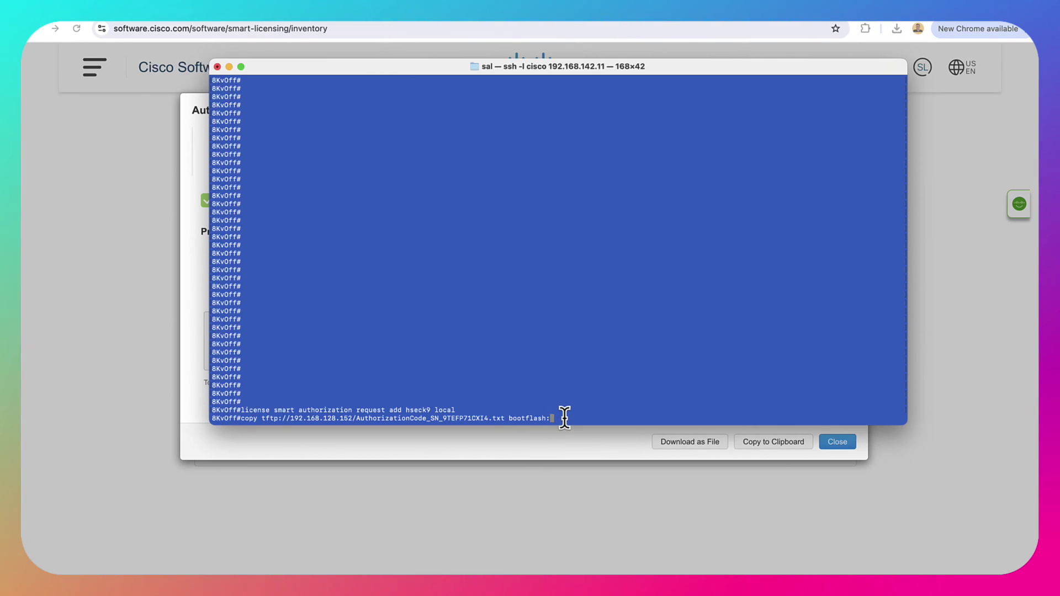
pyautogui.press('Return')
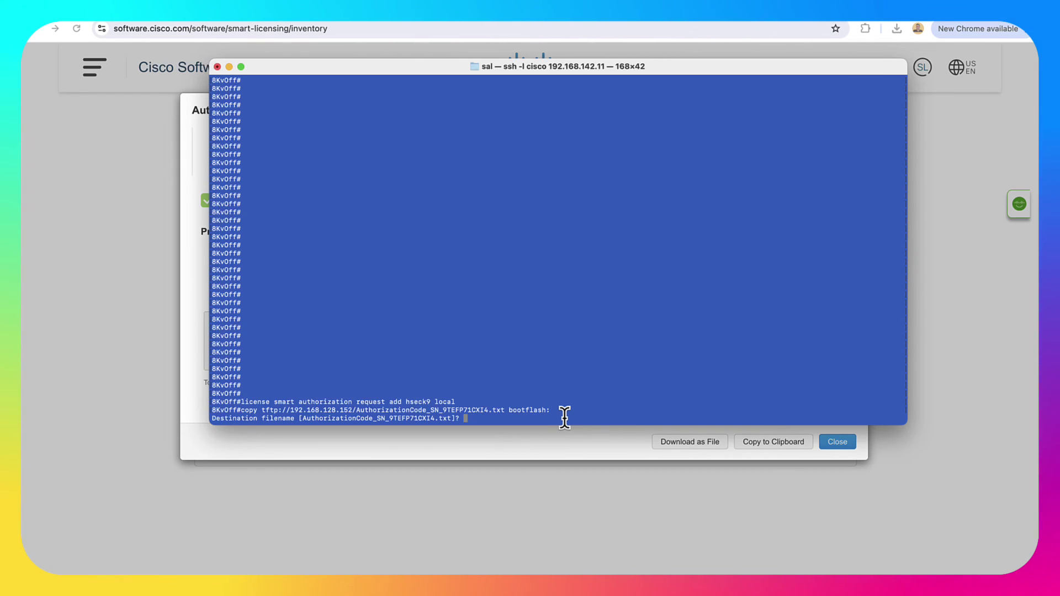
pyautogui.press('Return')
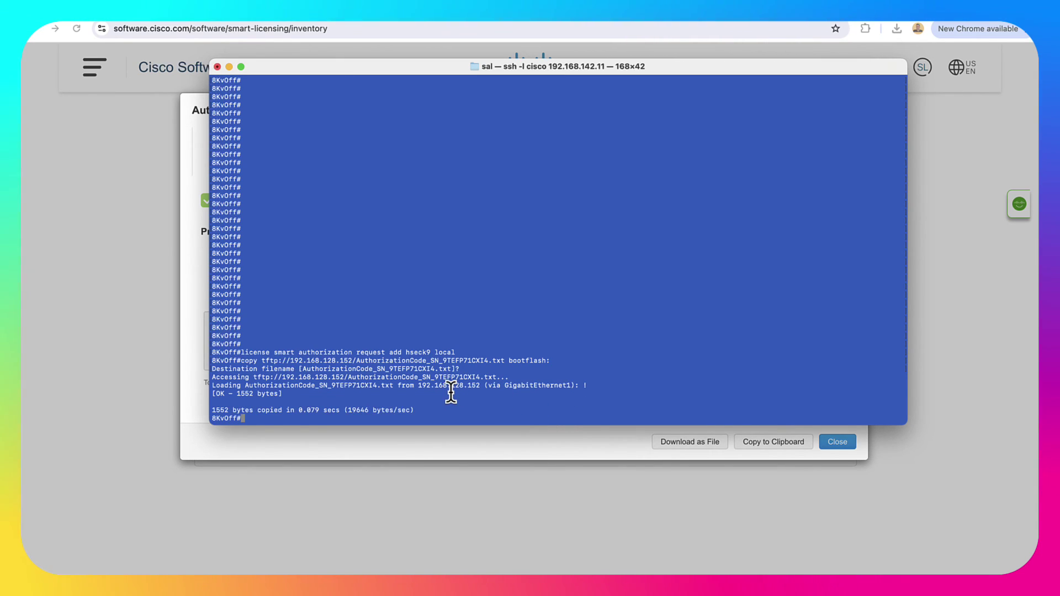
pyautogui.moveTo(437, 585)
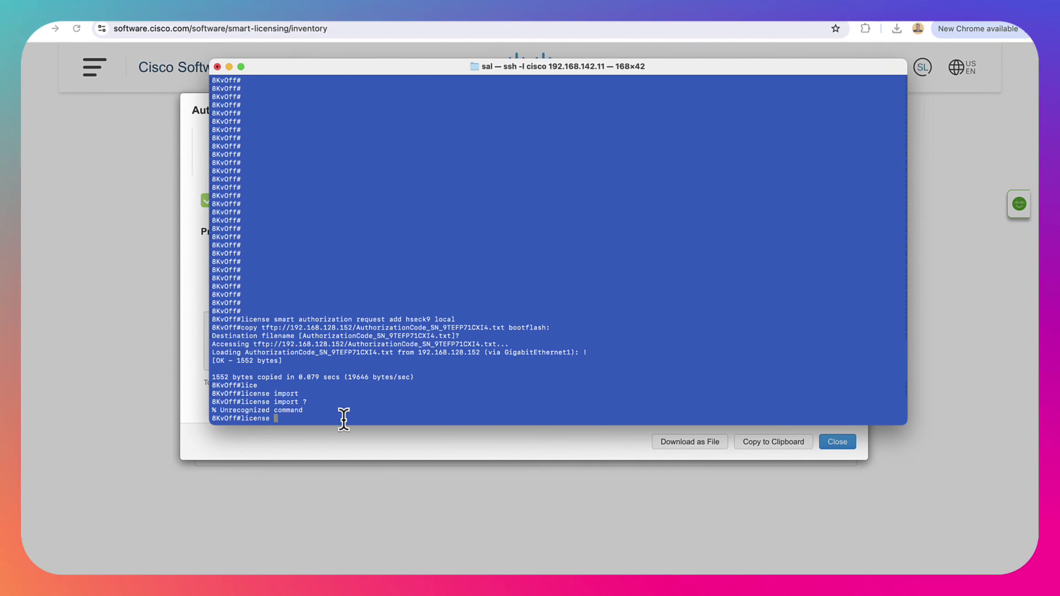
# - Import bootflash:AuthorizationCode_SN_9TEFP71CXI4.txt with license smart import
pyautogui.write('smart im')
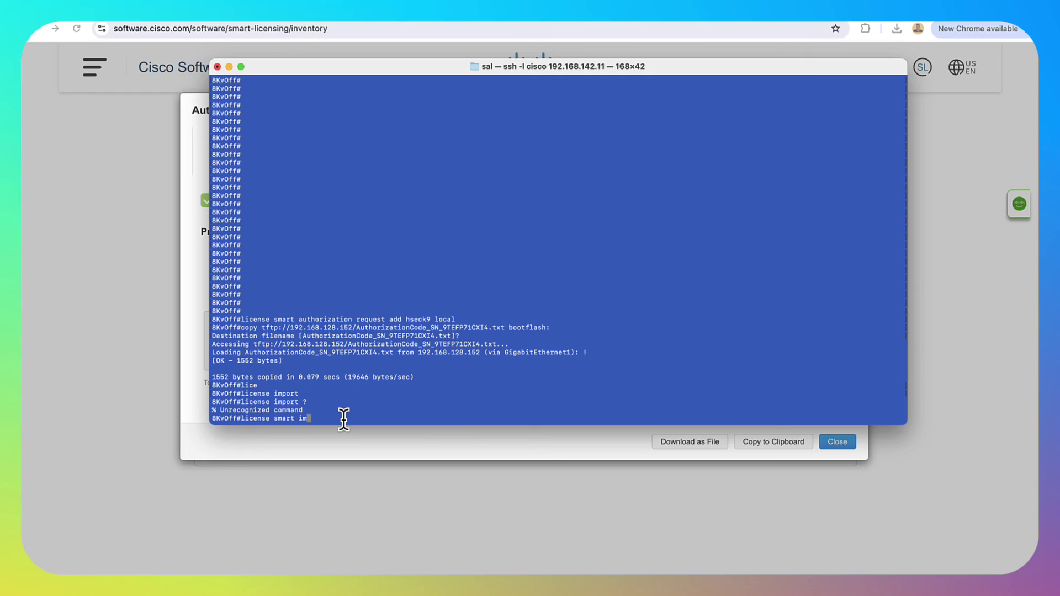
pyautogui.write('port ?')
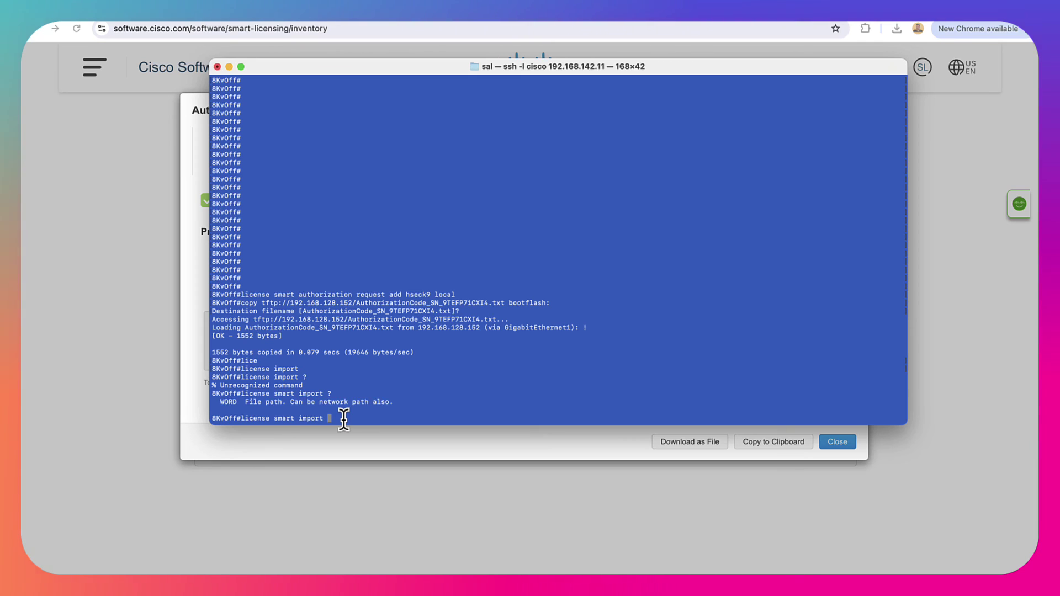
pyautogui.press('super+v')
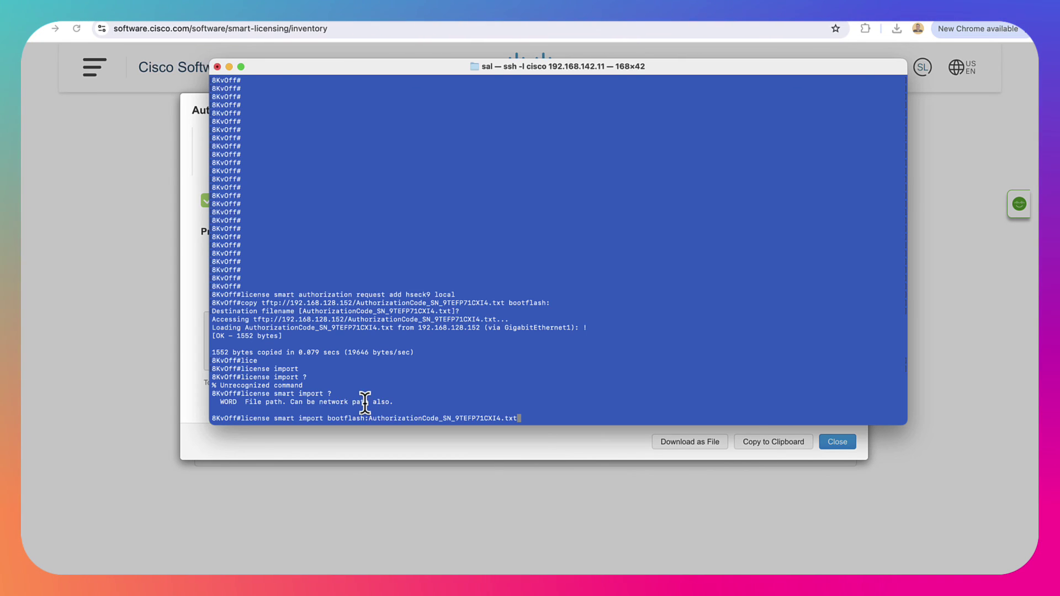
pyautogui.press('Return')
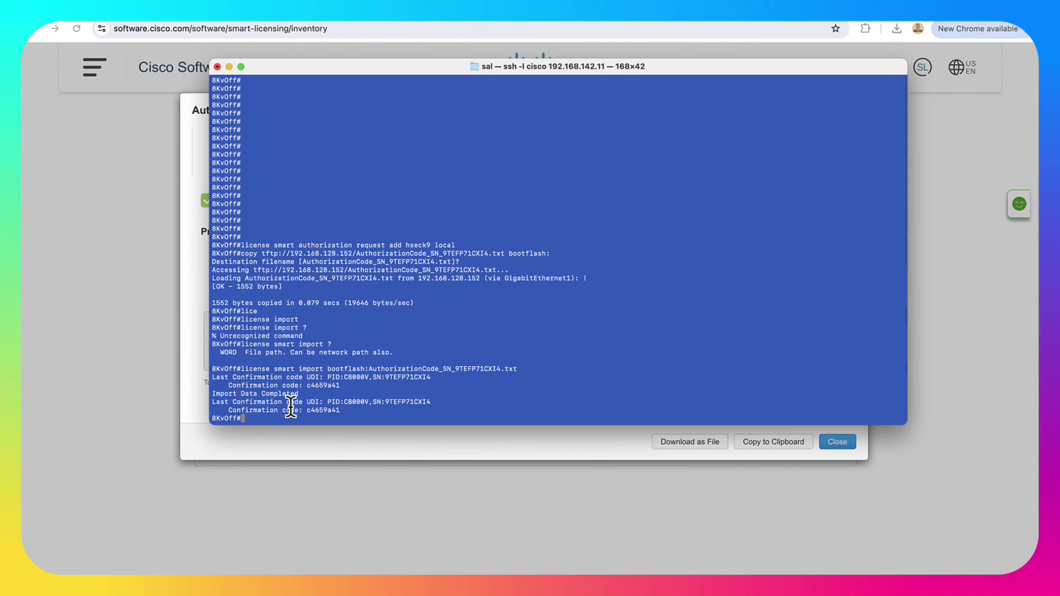
# - Show license authorization, confirming SMART AUTHORIZATION INSTALLED with the perpetual DNA_HSEC license
pyautogui.press('Tab')
pyautogui.write('lic')
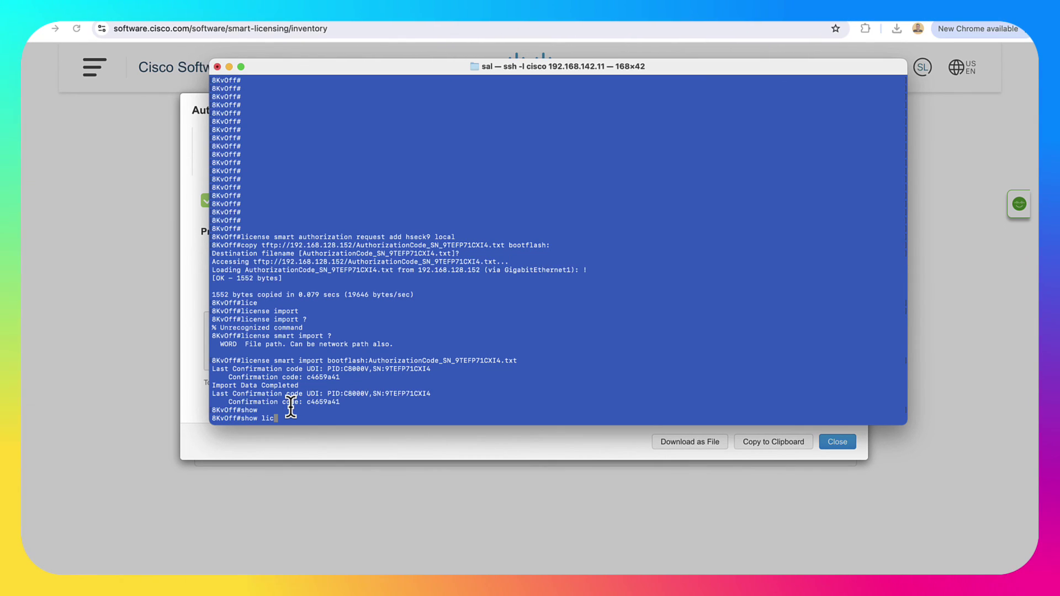
pyautogui.press('Tab')
pyautogui.write('aut')
pyautogui.press('Tab')
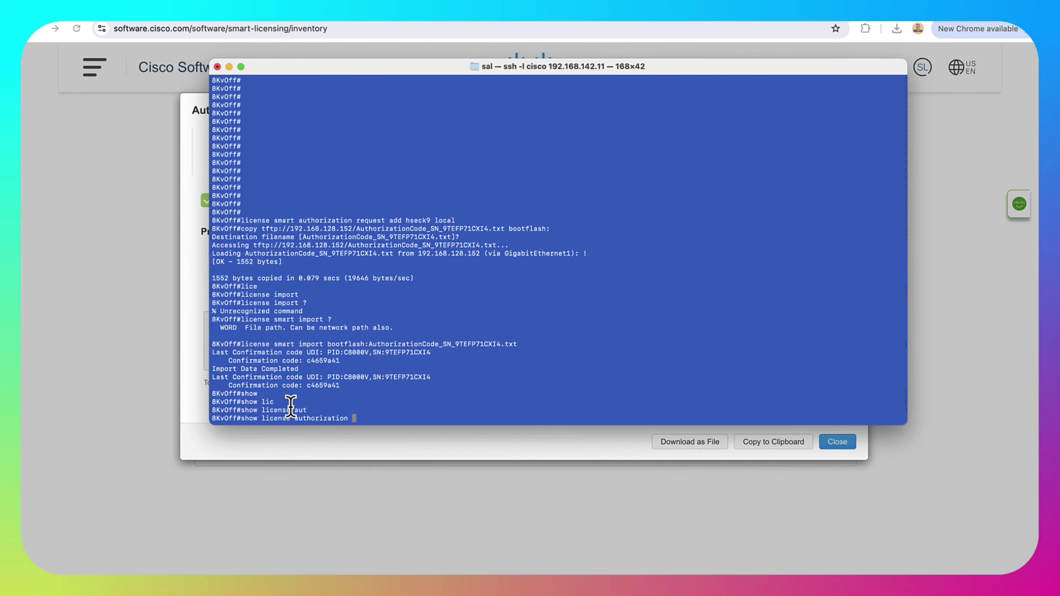
pyautogui.press('Return')
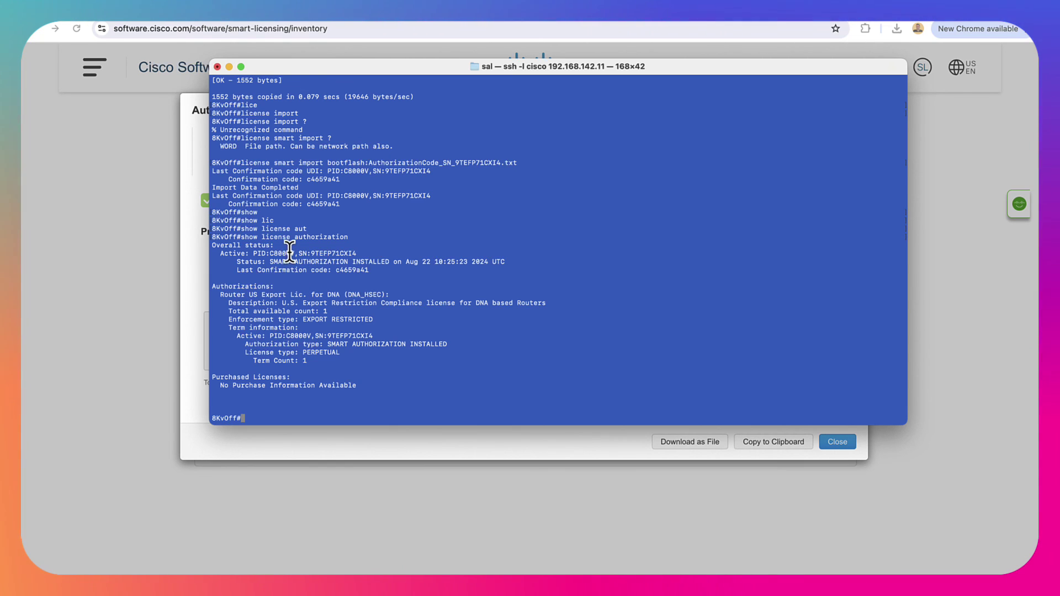
# - Close the authorization code dialog and view Licenses, where Router US Export Lic. for DNA shows 4 reserved
pyautogui.click(198, 267)
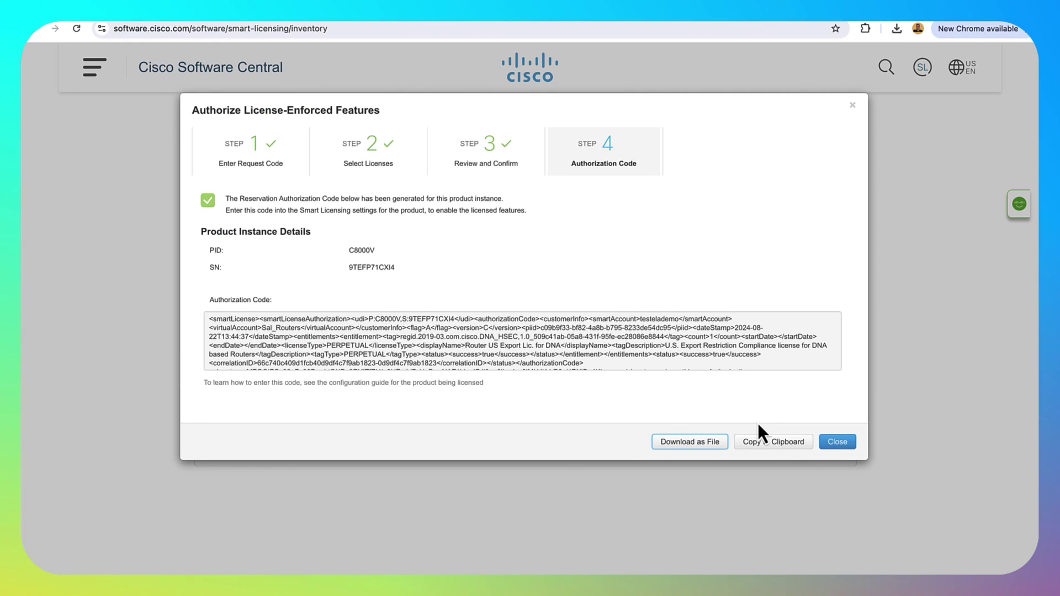
pyautogui.click(369, 322)
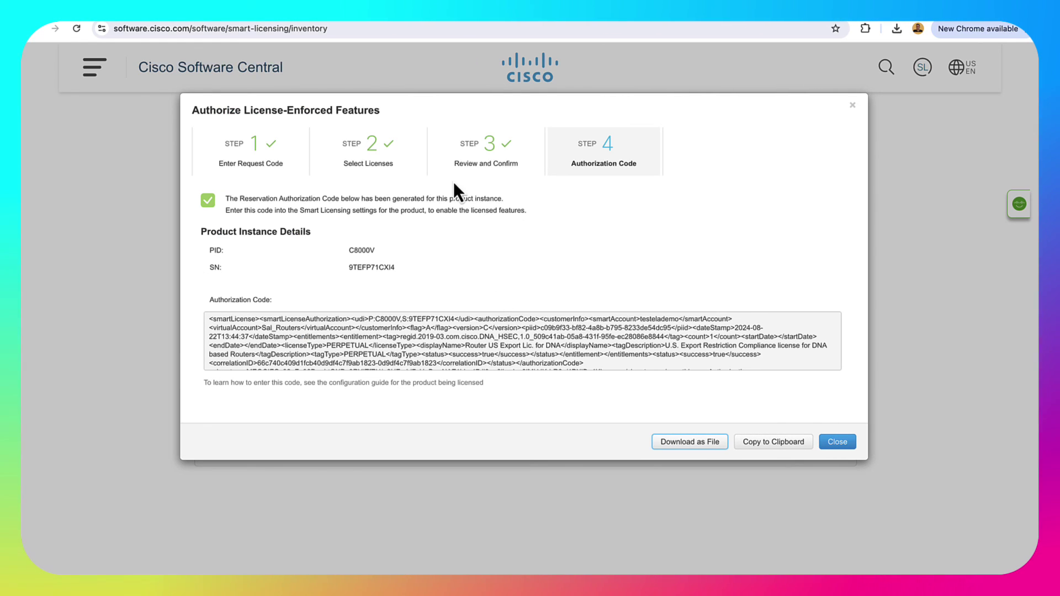
pyautogui.click(835, 443)
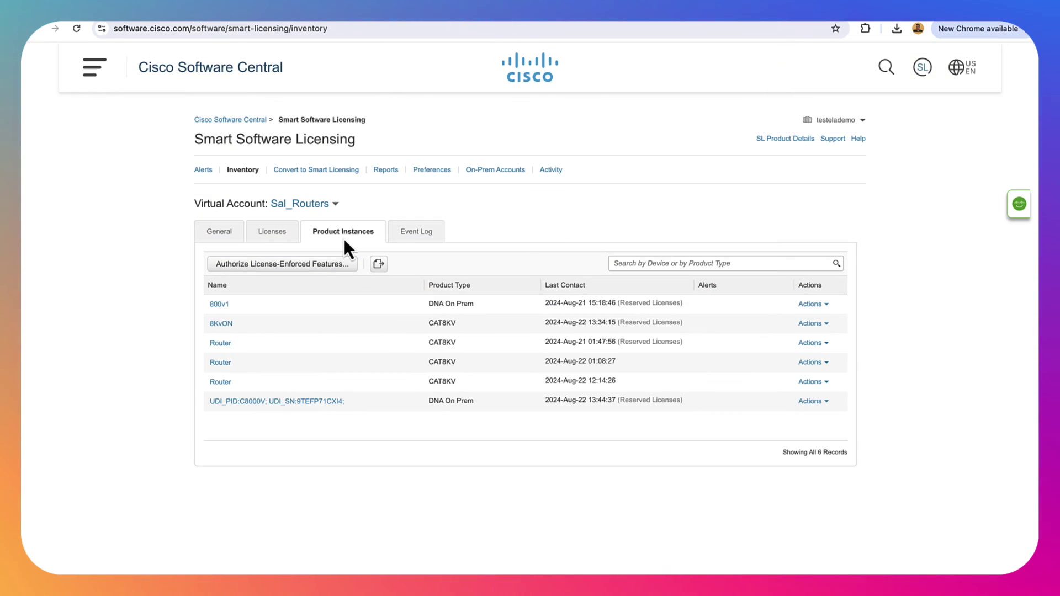
pyautogui.click(276, 234)
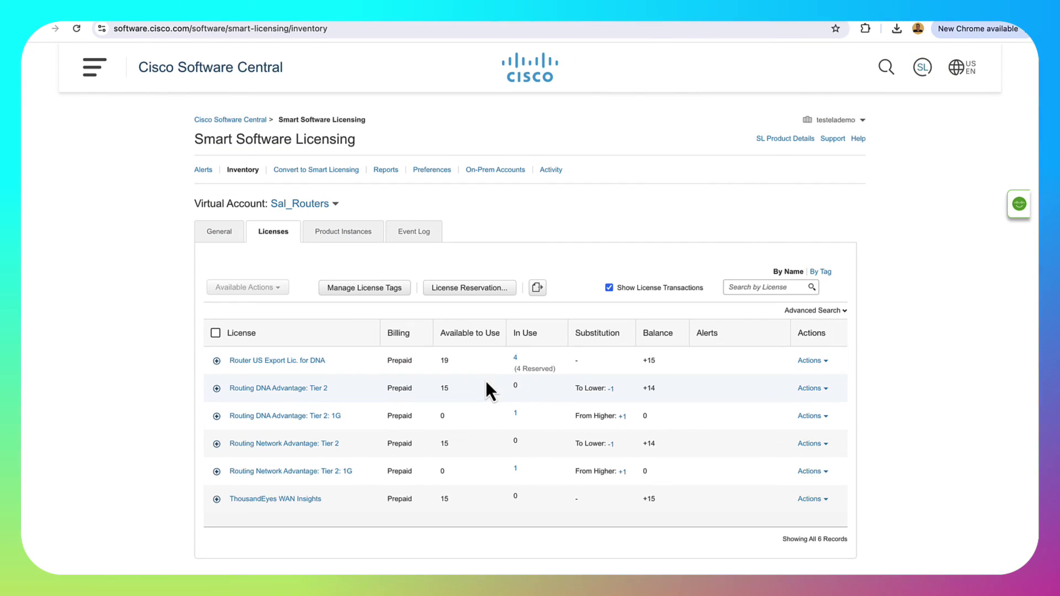